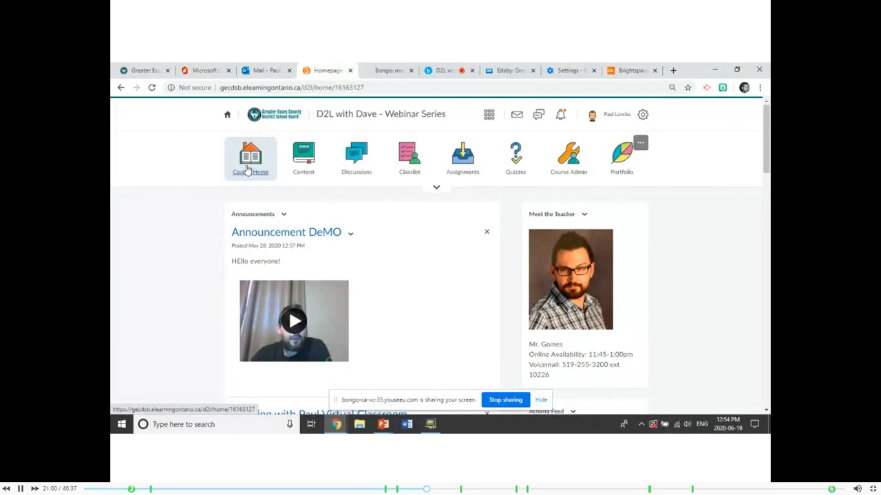
Step: Start a new video recording from the course homepage's Capture widget, opening it in Brightspace Capture Encoder
scroll(200, 239, down, 10)
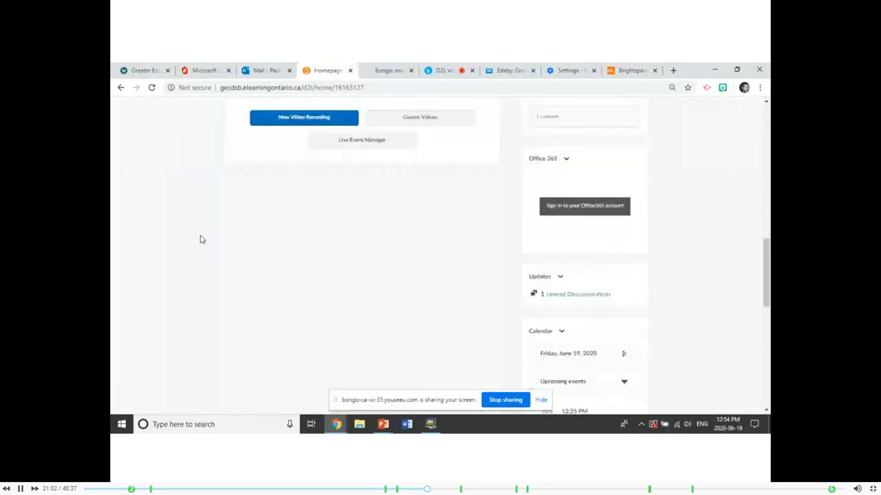
scroll(200, 239, up, 3)
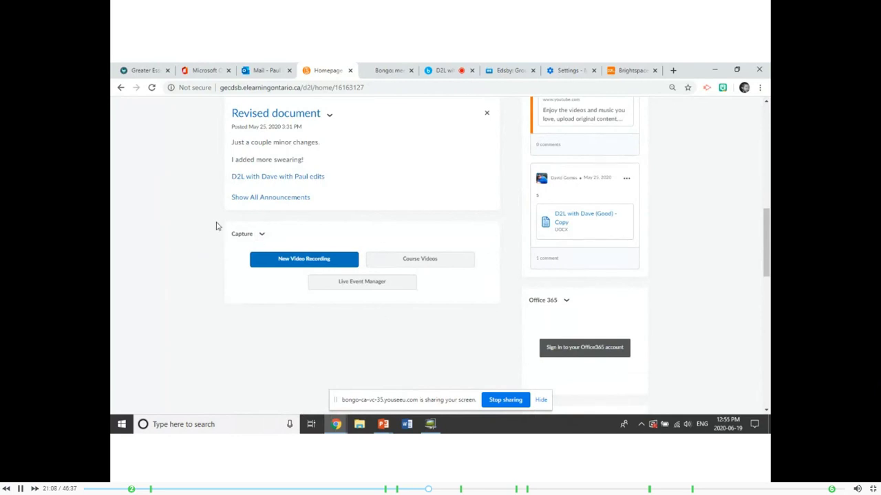
click(305, 259)
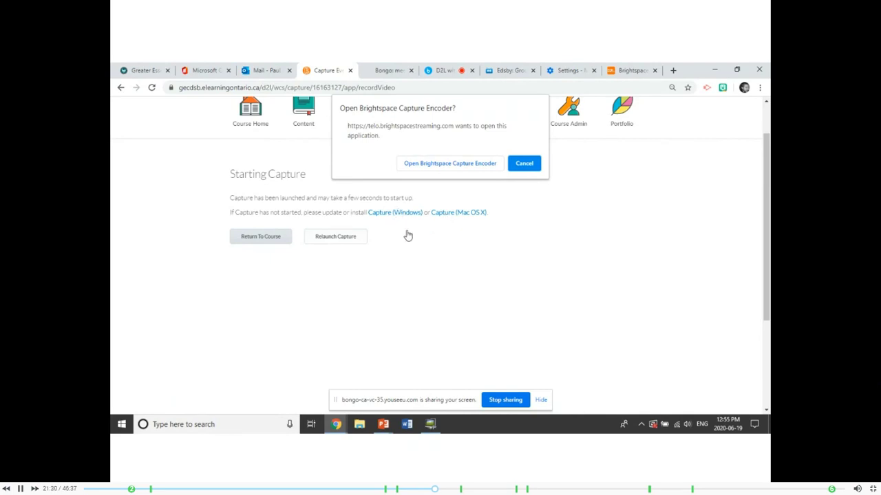
click(443, 163)
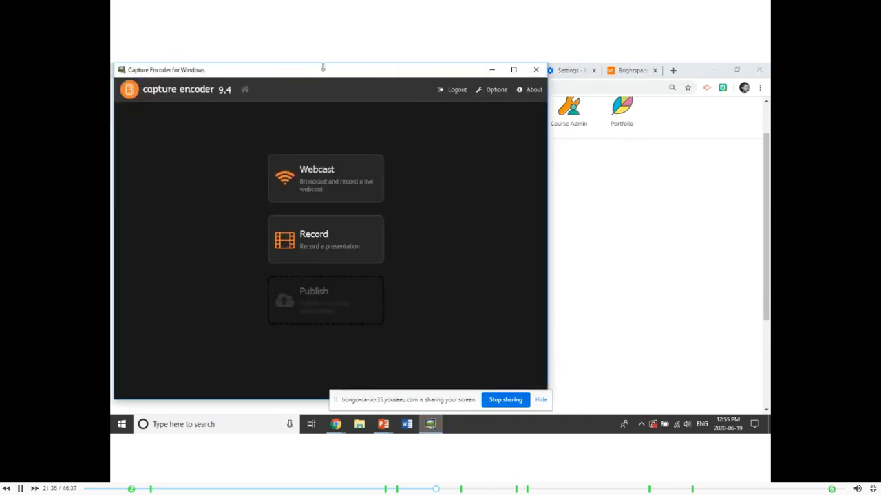
drag(323, 71, 394, 77)
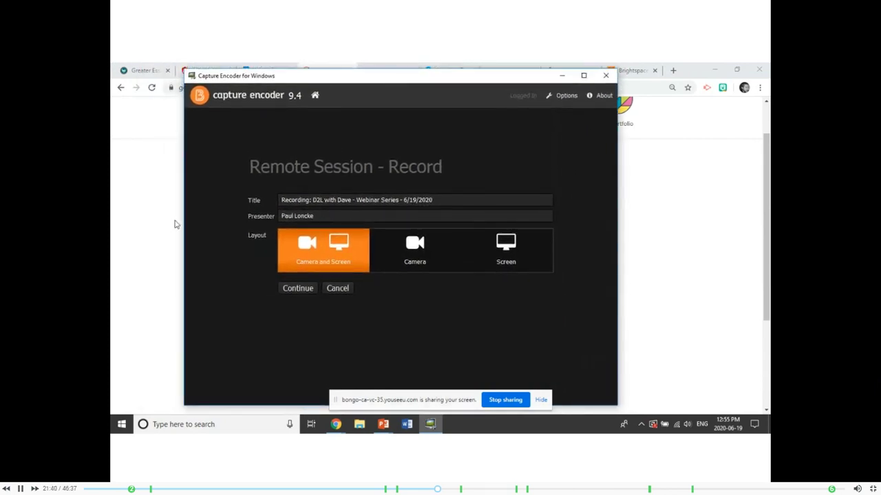
Step: Cancel the remote session and set up a new offline camera-and-screen recording titled "Demo" with the presenter's surname
click(337, 288)
click(483, 255)
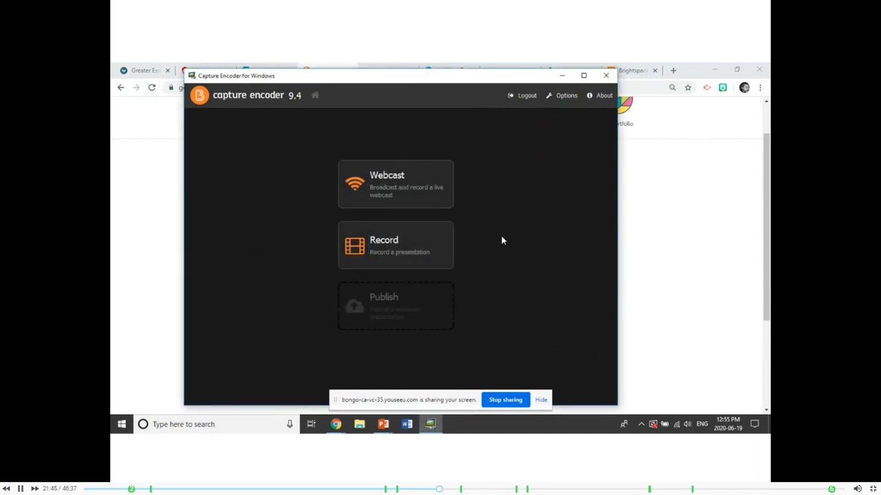
click(396, 249)
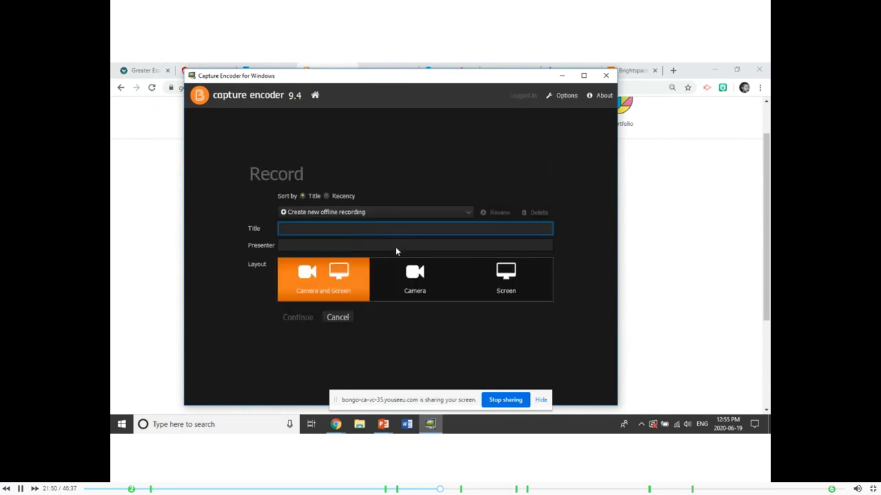
text(Demo)
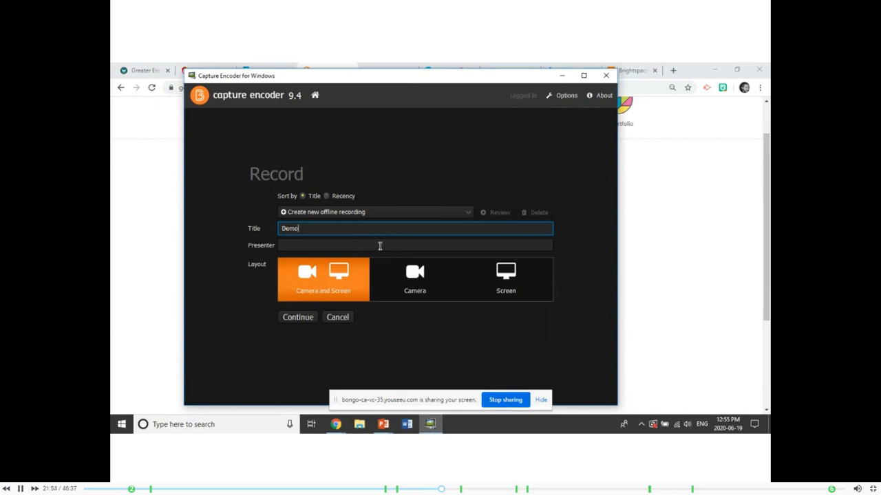
click(380, 245)
text(Loncke)
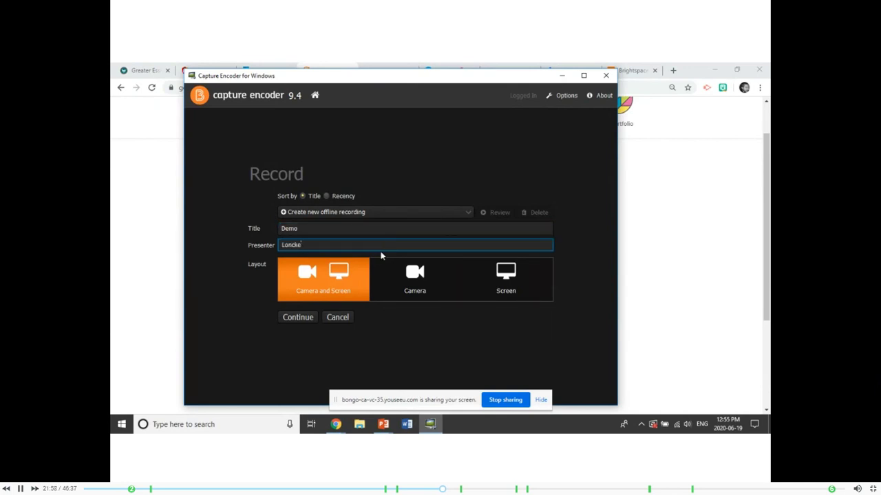
click(303, 317)
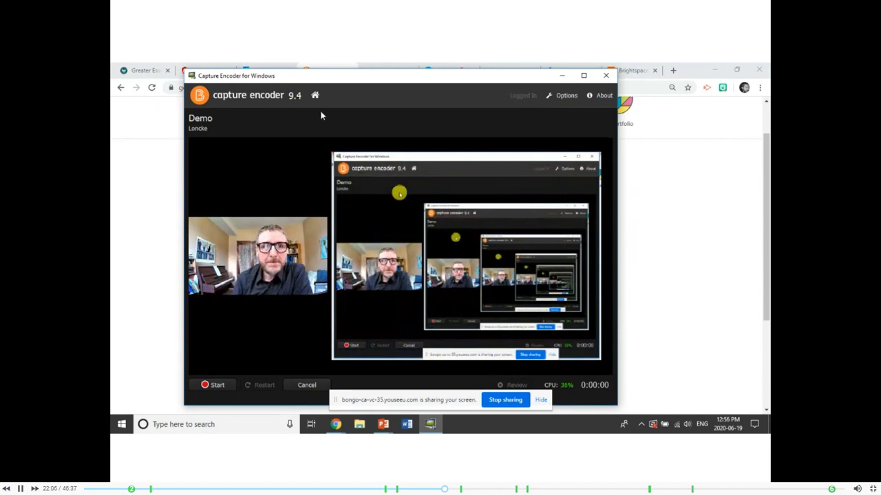
Step: Record the first part of the Demo presentation while showing the course homepage in the browser, and stop the recording
drag(374, 76, 378, 93)
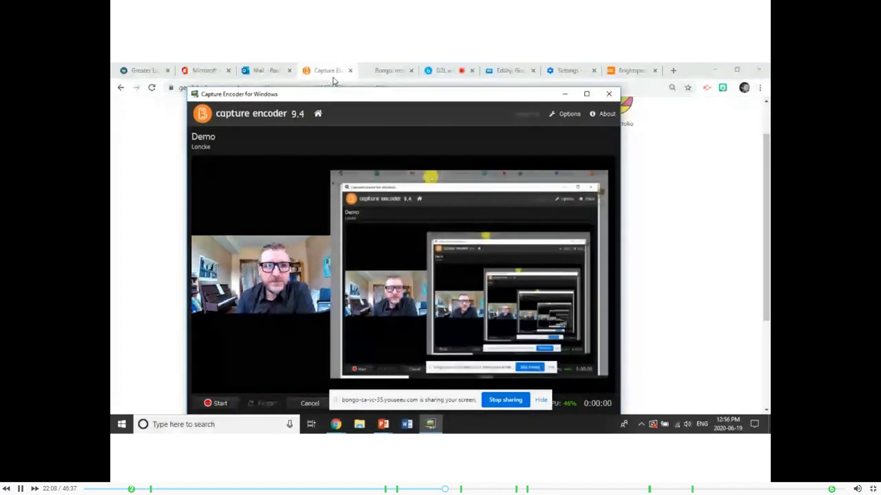
click(216, 404)
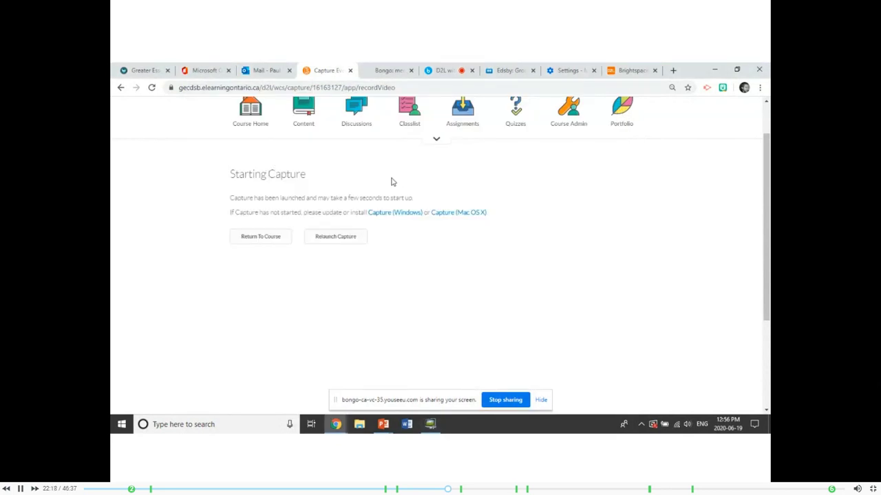
scroll(362, 225, up, 2)
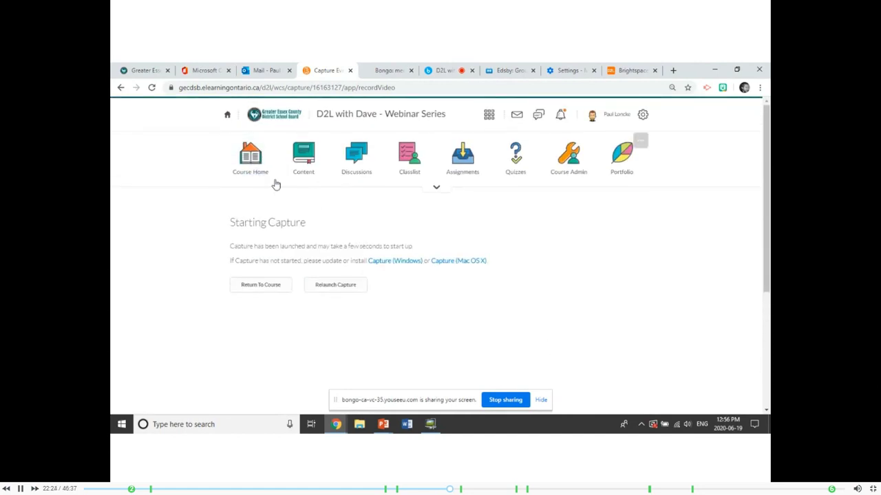
click(258, 164)
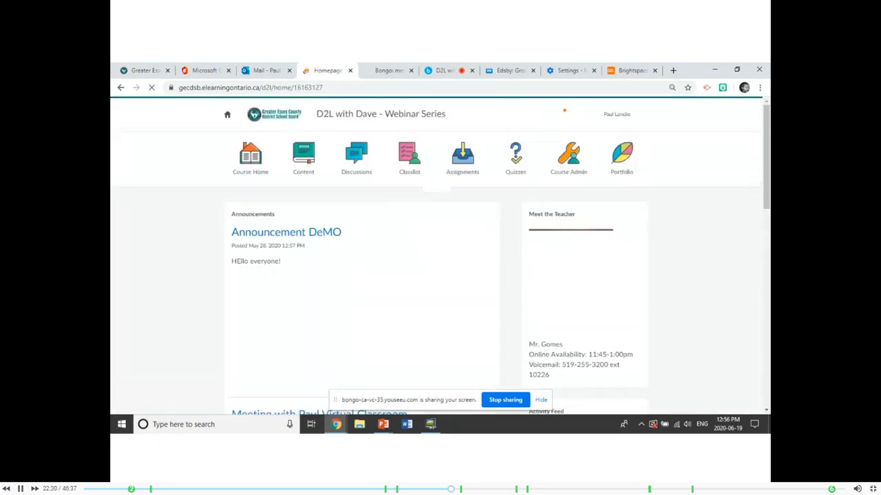
click(430, 424)
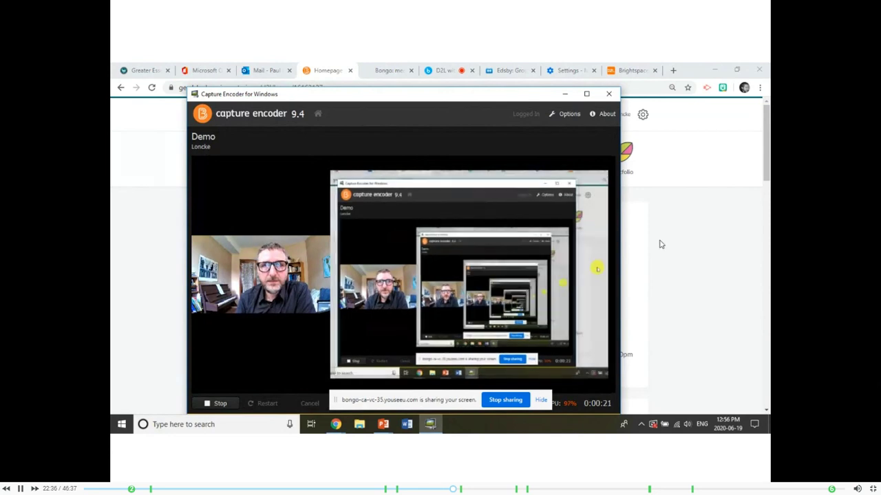
click(661, 244)
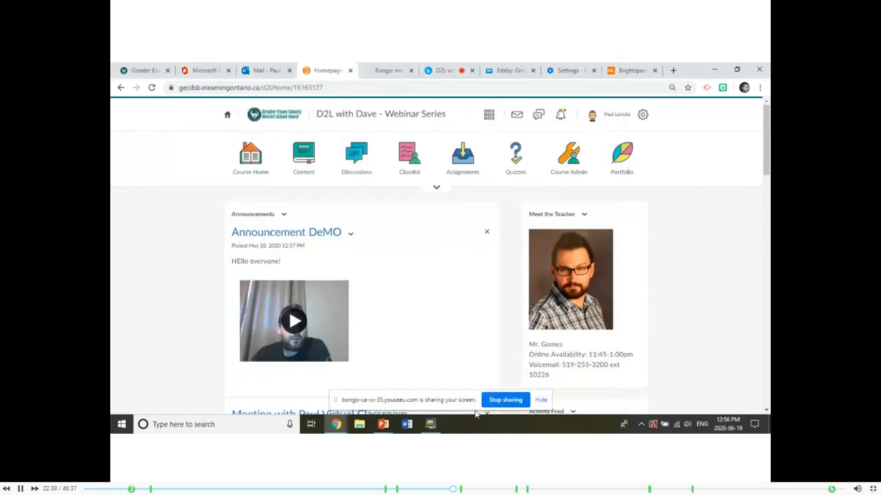
click(430, 424)
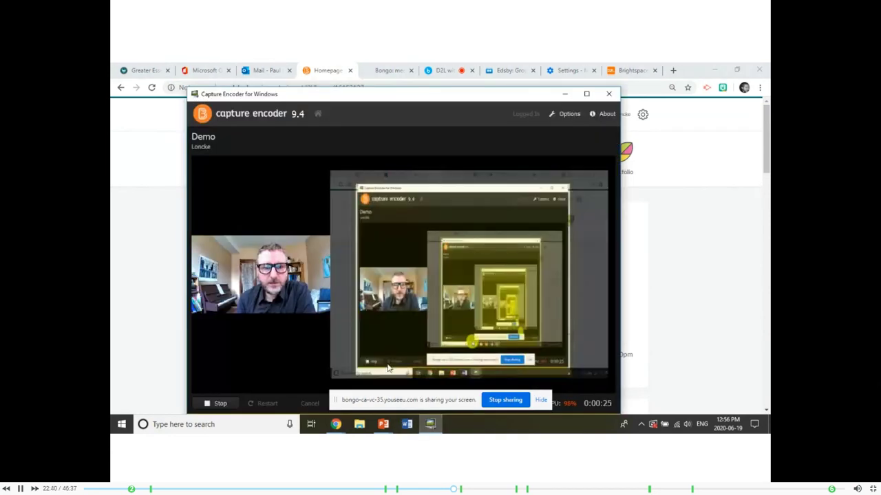
click(220, 405)
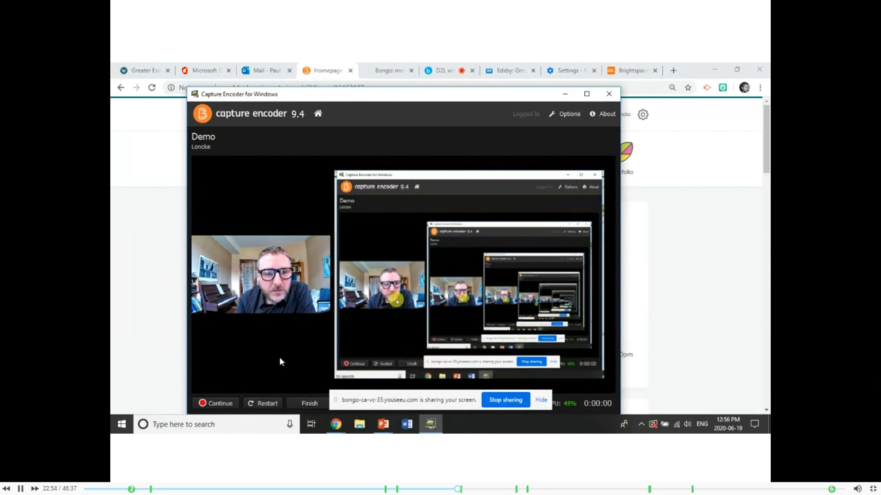
Step: Hide the screen-sharing bar and review the Demo recording in the presentation preview
click(512, 400)
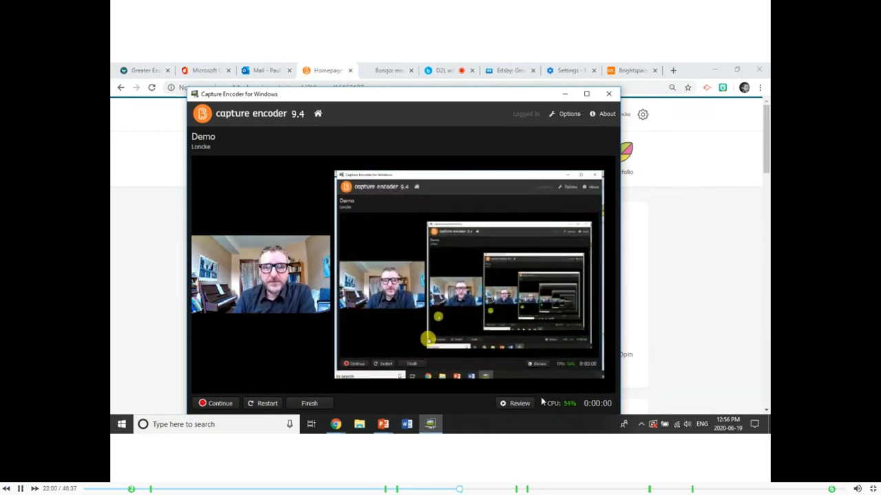
click(519, 404)
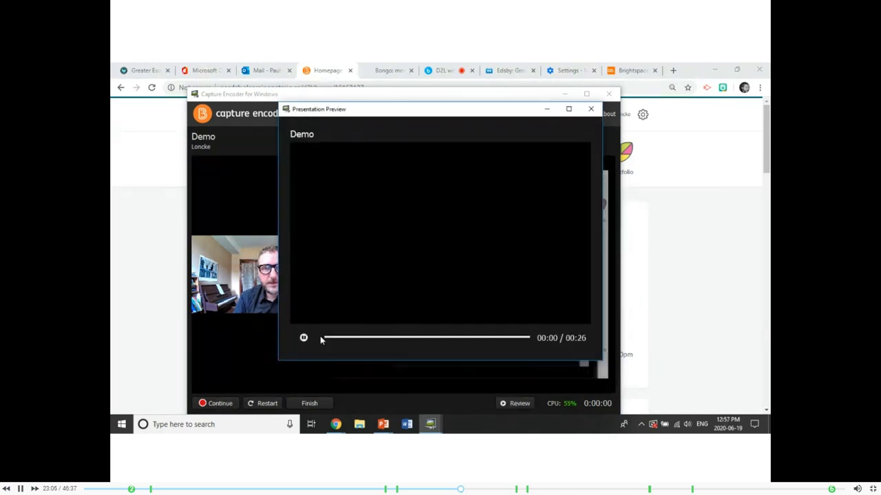
click(346, 338)
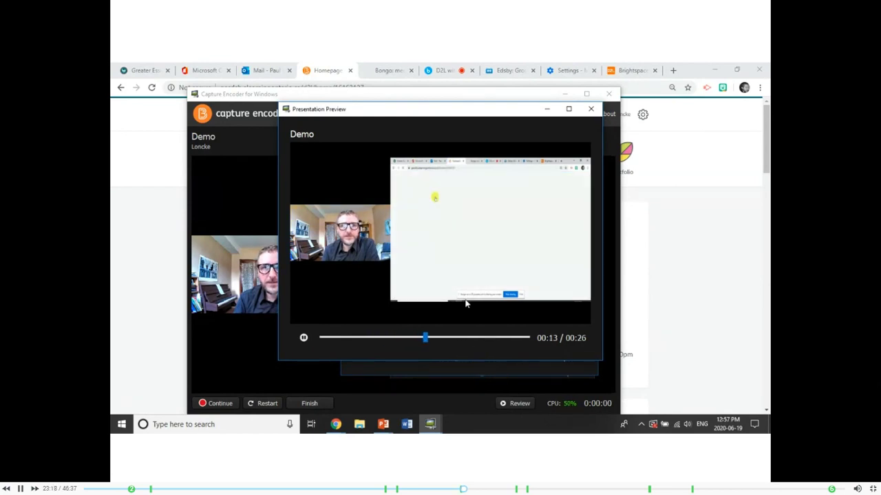
click(304, 340)
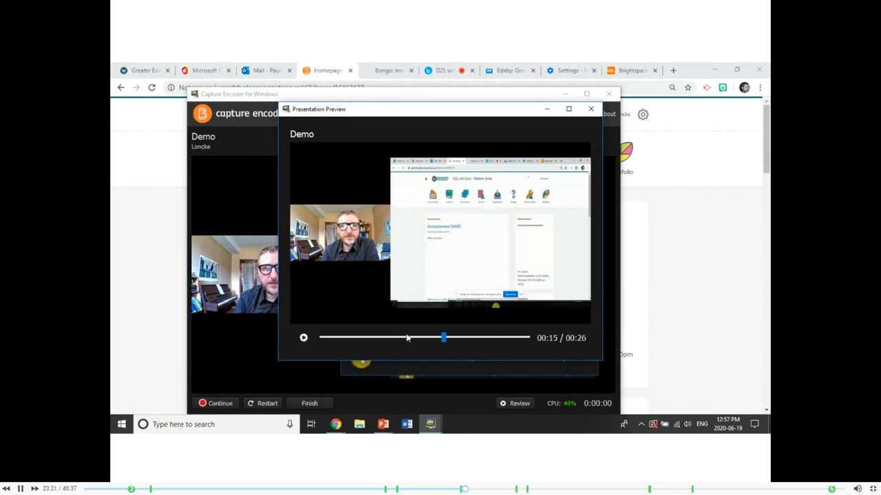
click(590, 109)
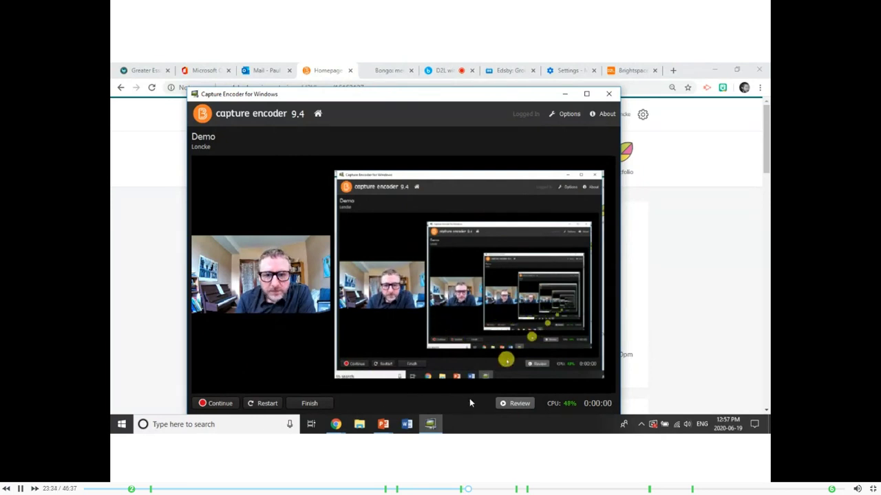
Step: Continue the Demo recording with a short second part, stop it and finish the presentation
click(220, 404)
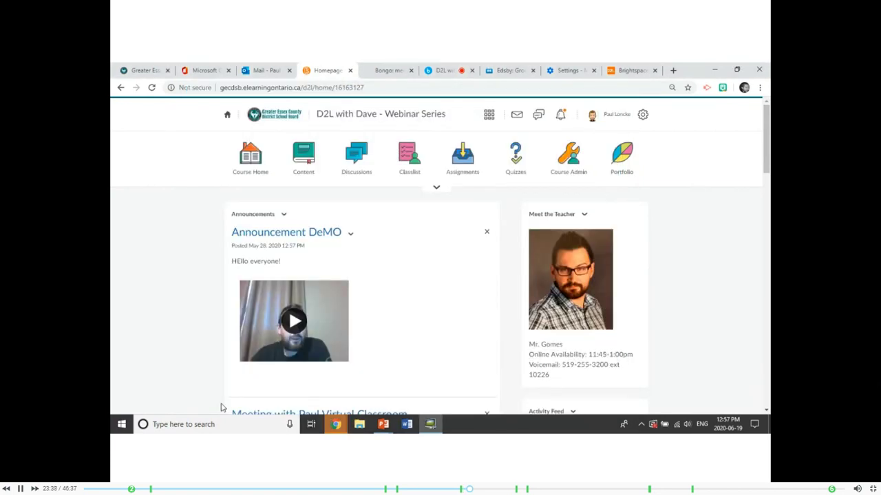
click(430, 424)
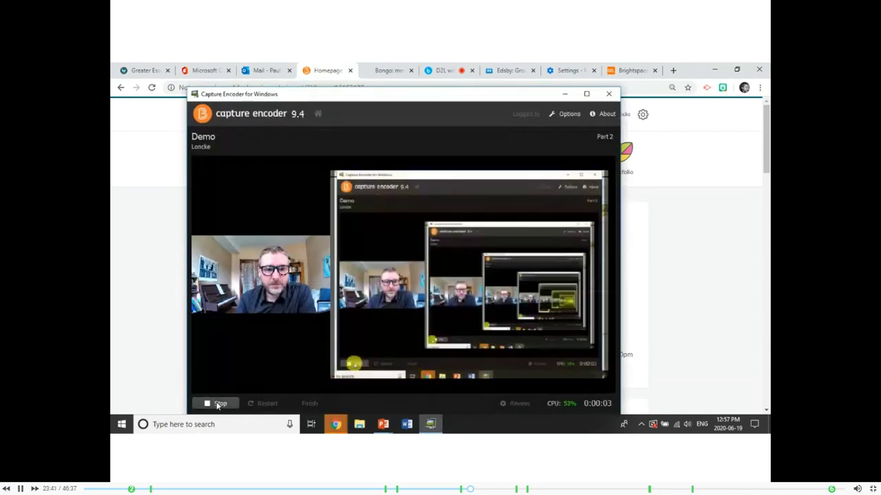
click(214, 404)
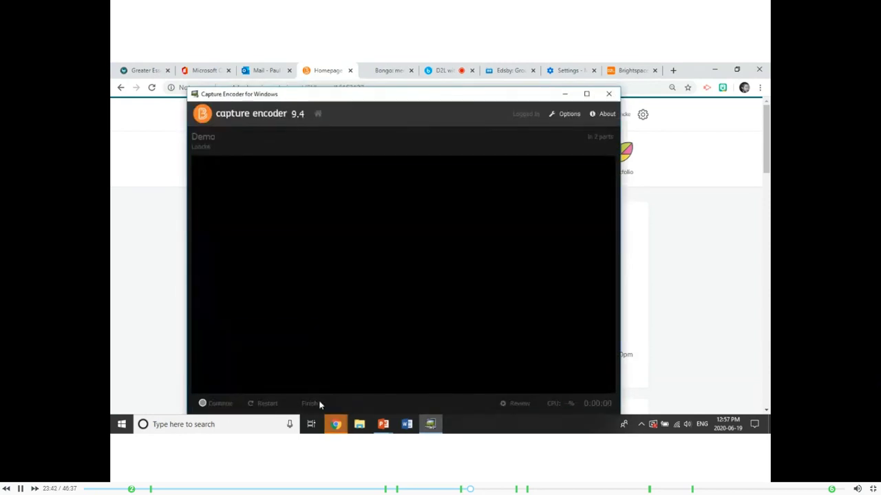
click(310, 404)
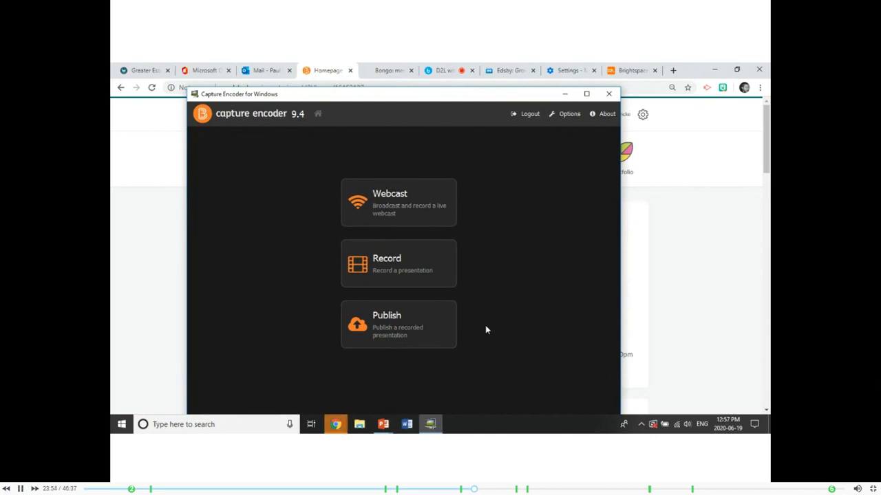
Step: Publish the Demo presentation to the D2L with Dave course folder and clean up the event
click(386, 321)
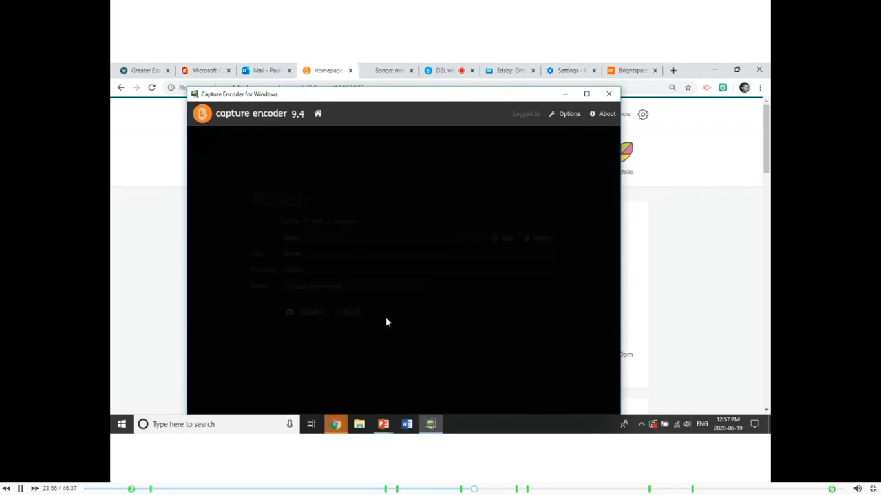
click(305, 314)
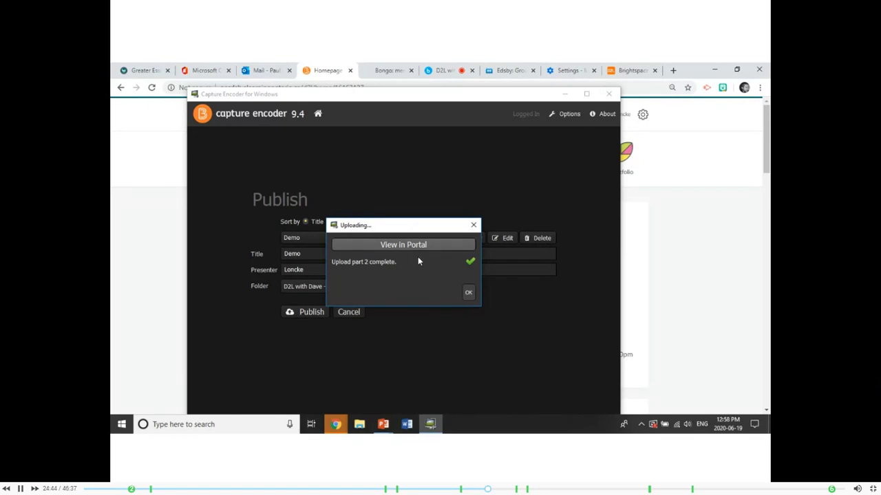
click(468, 293)
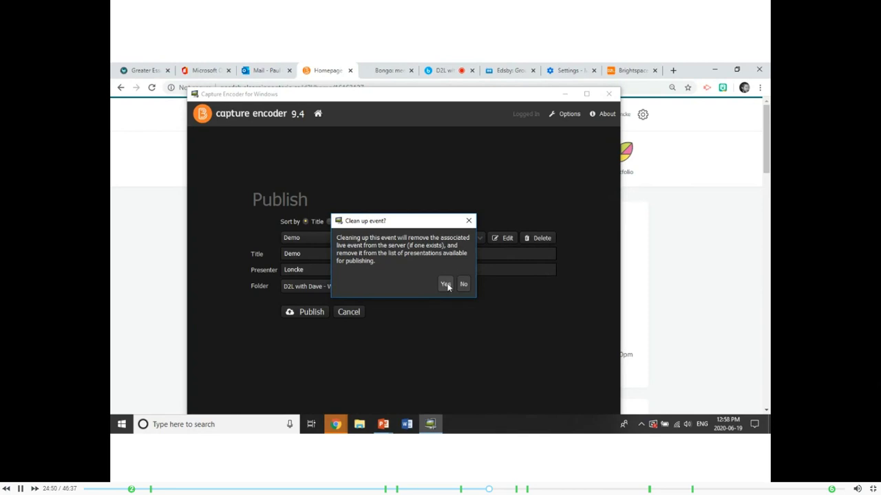
click(446, 285)
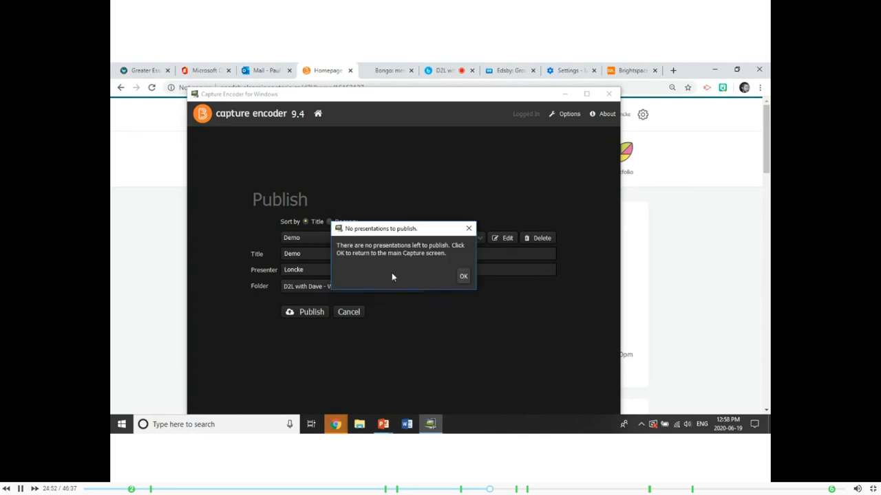
click(464, 278)
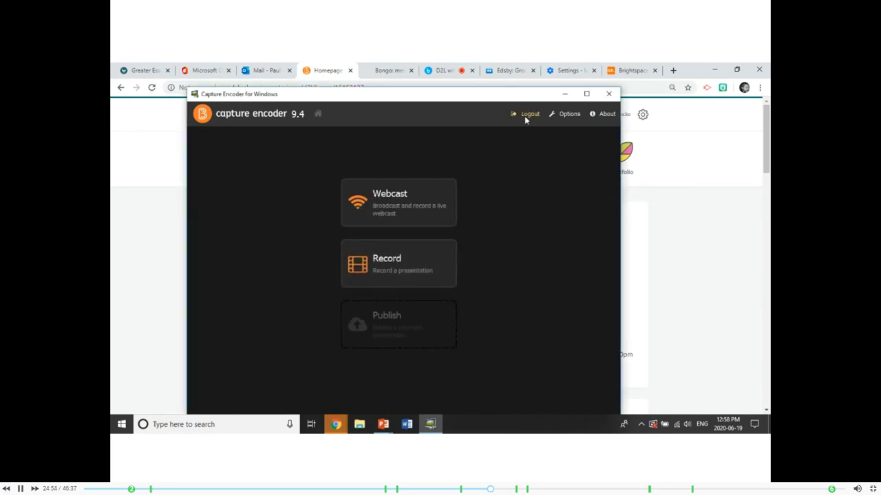
Step: Close Capture Encoder and open the course videos from the Capture widget on the course homepage
click(608, 94)
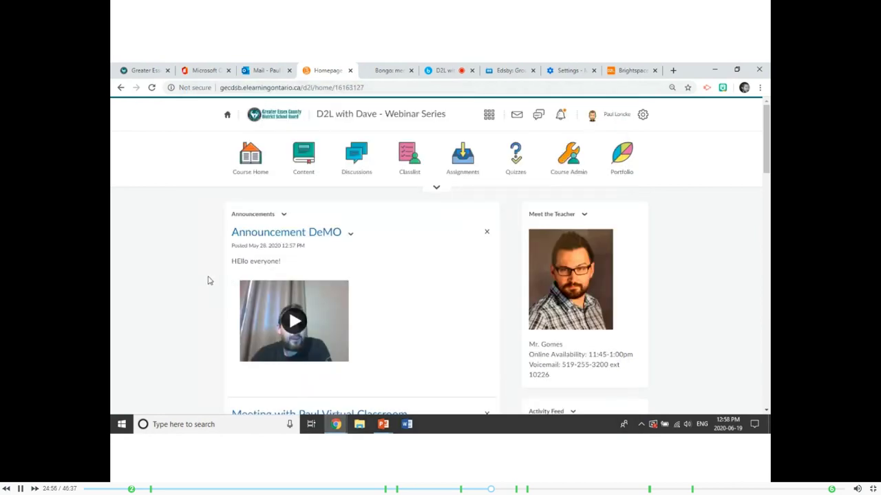
click(283, 216)
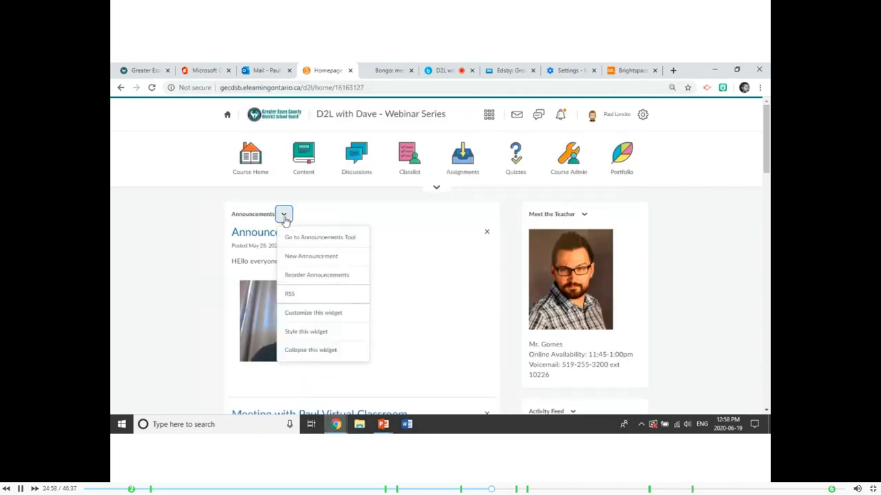
scroll(182, 299, down, 9)
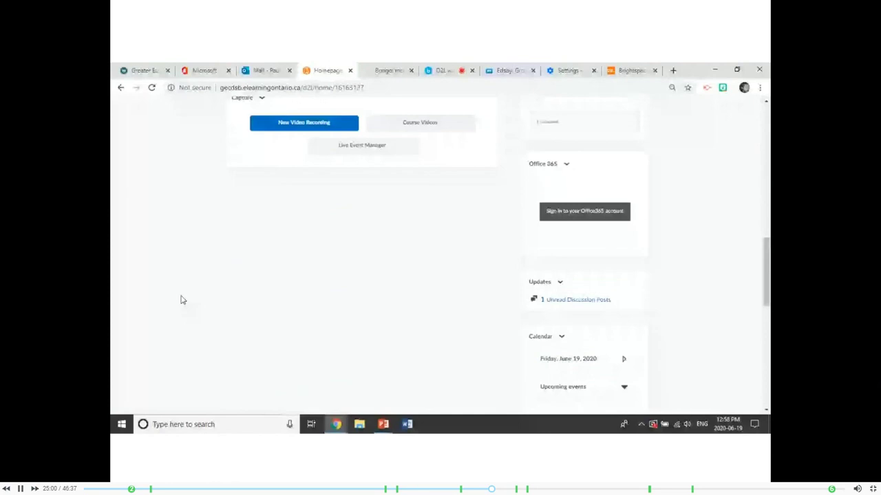
scroll(183, 300, up, 1)
scroll(224, 277, up, 2)
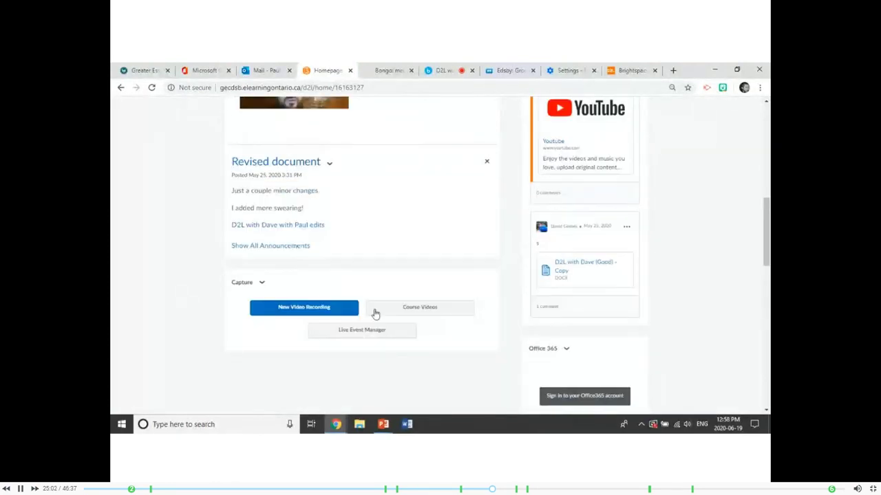
click(405, 309)
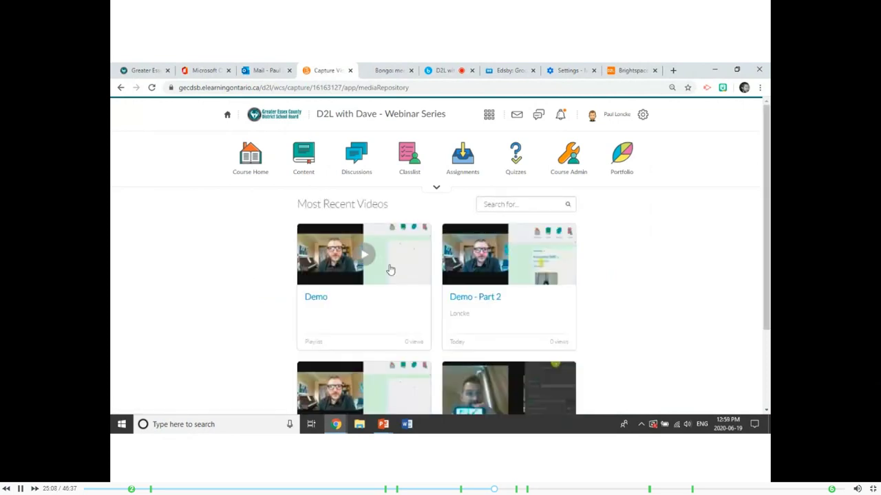
Step: Open the published Demo playlist and examine its video player, details and list of parts
click(336, 279)
scroll(190, 294, down, 2)
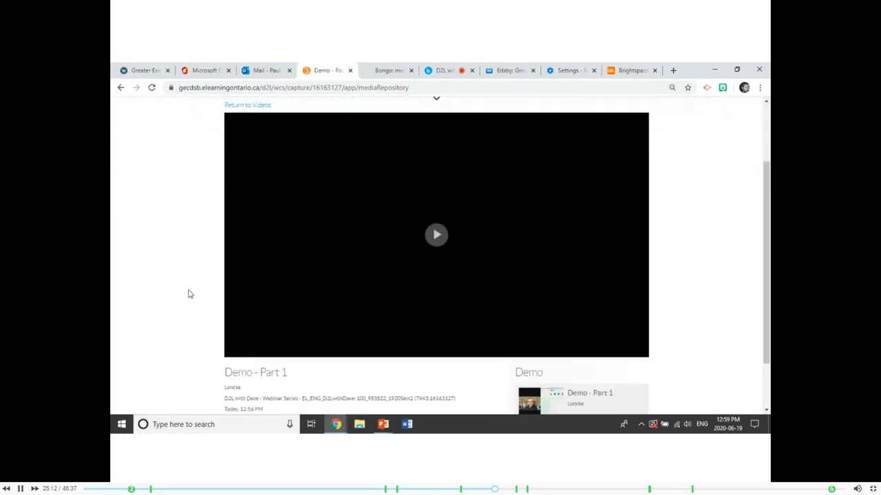
scroll(190, 295, down, 2)
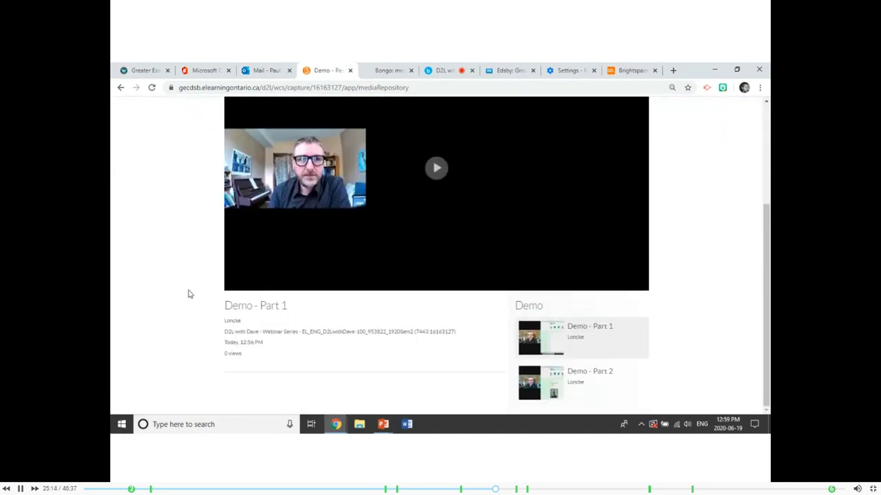
scroll(189, 294, up, 2)
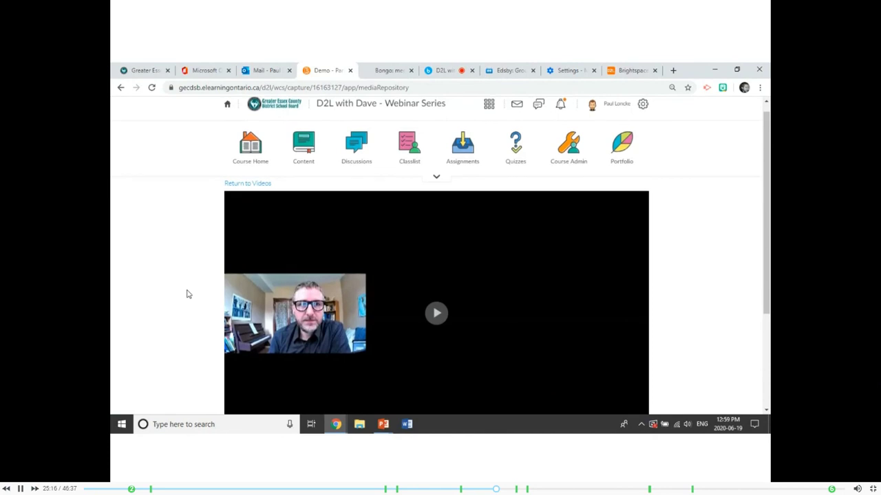
scroll(187, 294, down, 1)
scroll(187, 295, up, 1)
scroll(188, 295, down, 1)
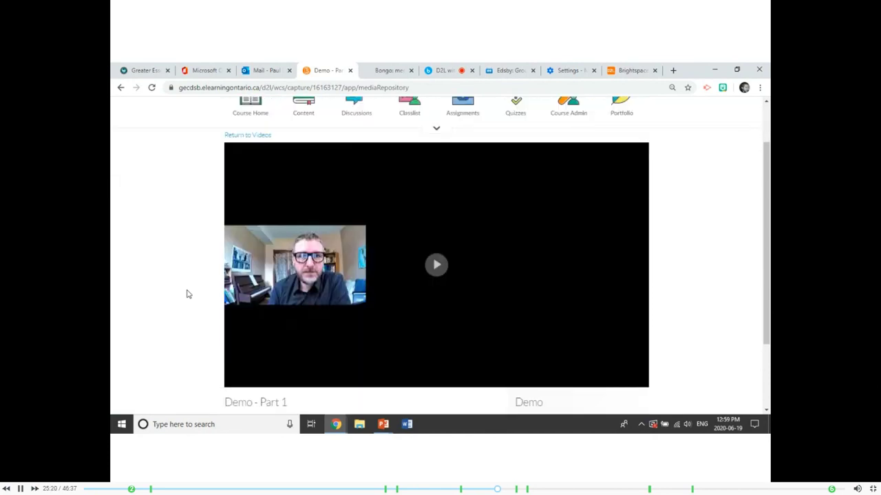
scroll(187, 294, up, 1)
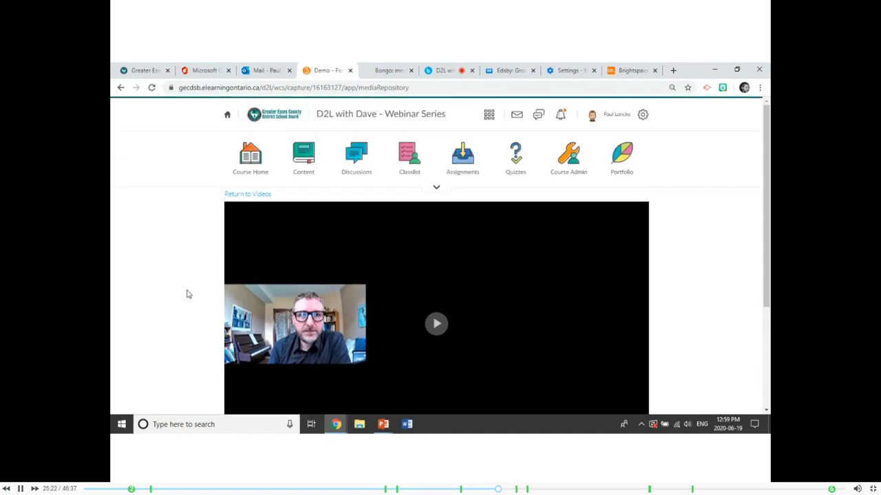
Step: Return to the course homepage and start a new announcement
click(252, 173)
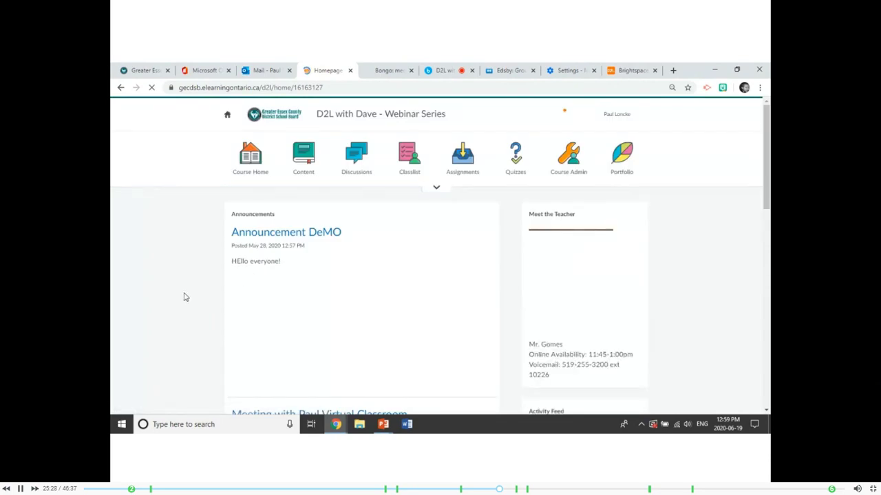
click(282, 216)
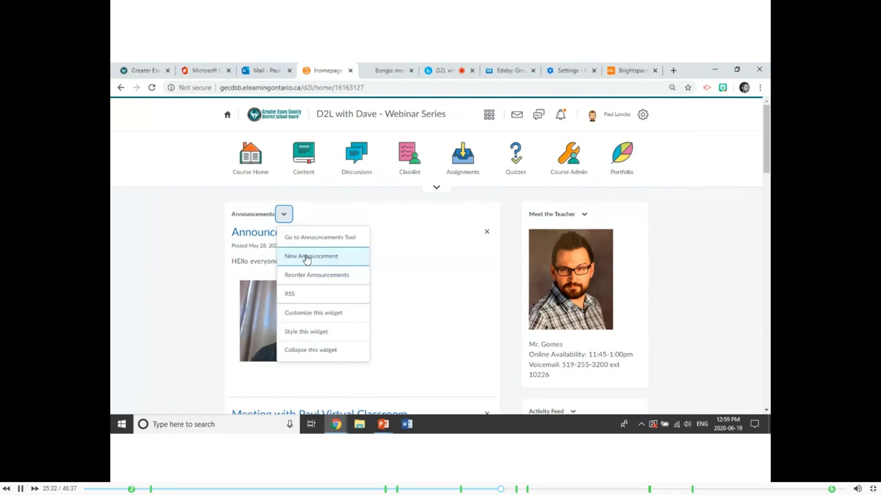
click(307, 258)
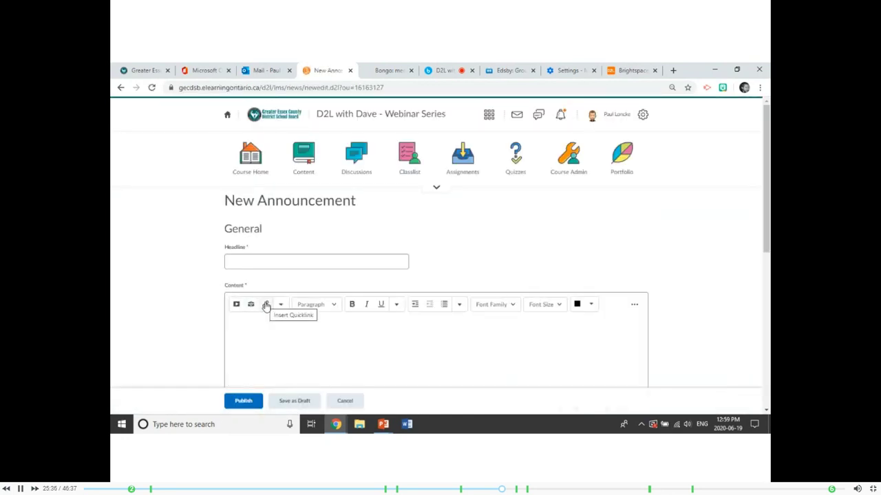
Step: Look through the Insert Quicklink options for the announcement's content, cancel the dialog and switch to the live session's browser page
click(266, 305)
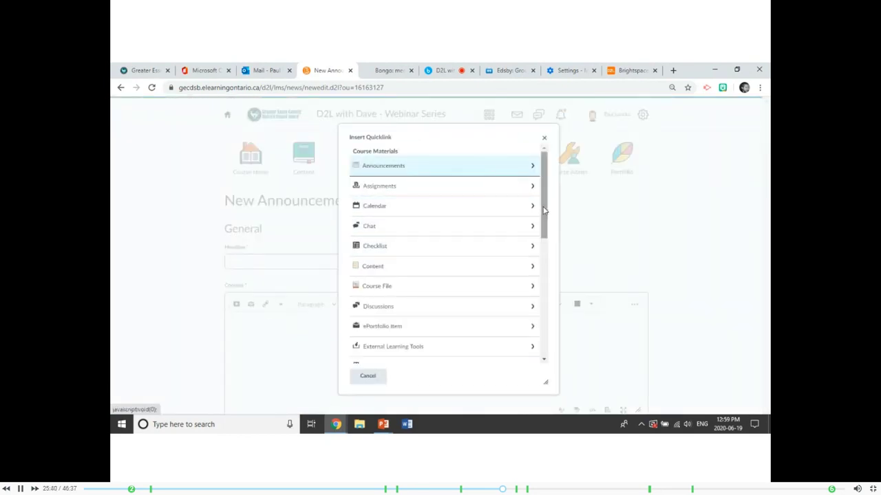
scroll(543, 211, down, 1)
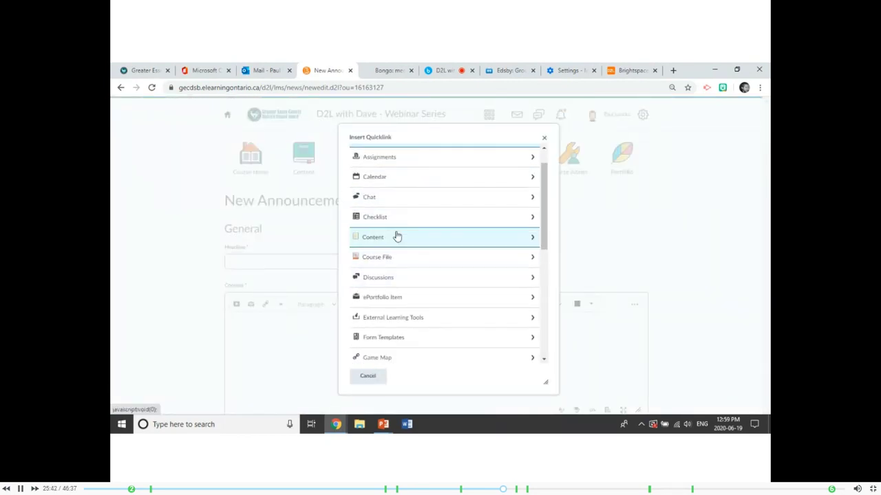
scroll(419, 271, up, 1)
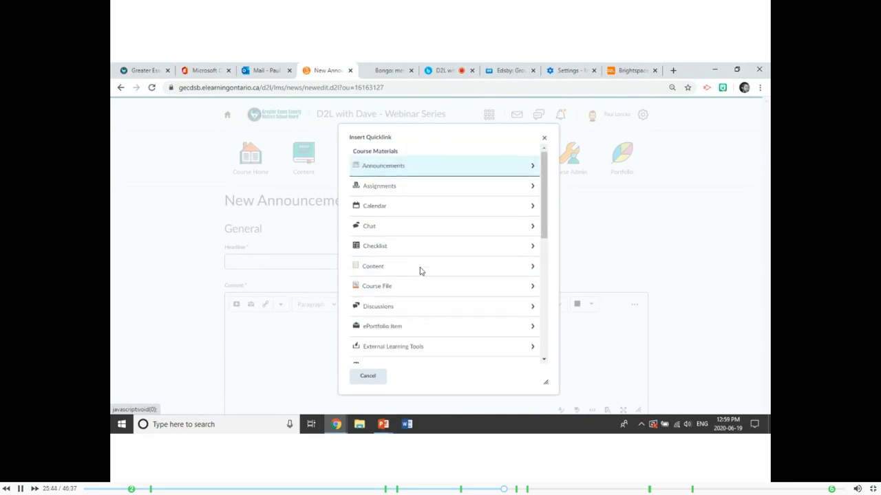
scroll(420, 271, down, 4)
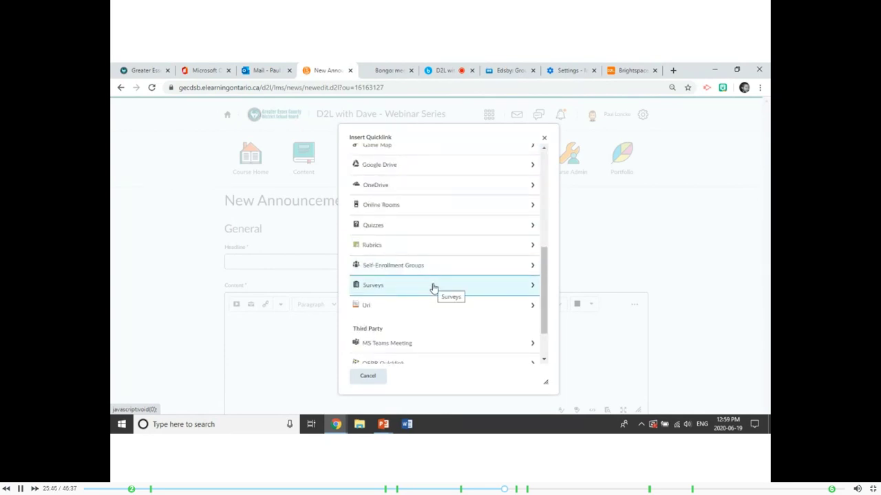
scroll(427, 248, down, 1)
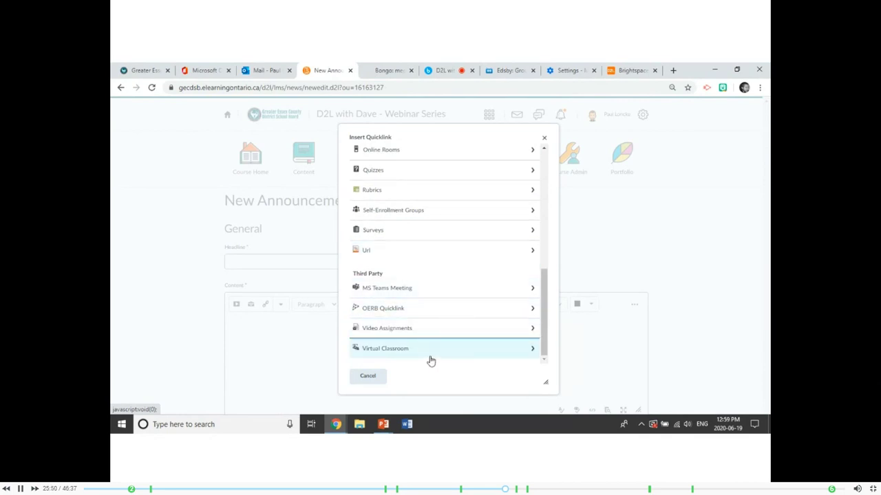
scroll(430, 344, up, 5)
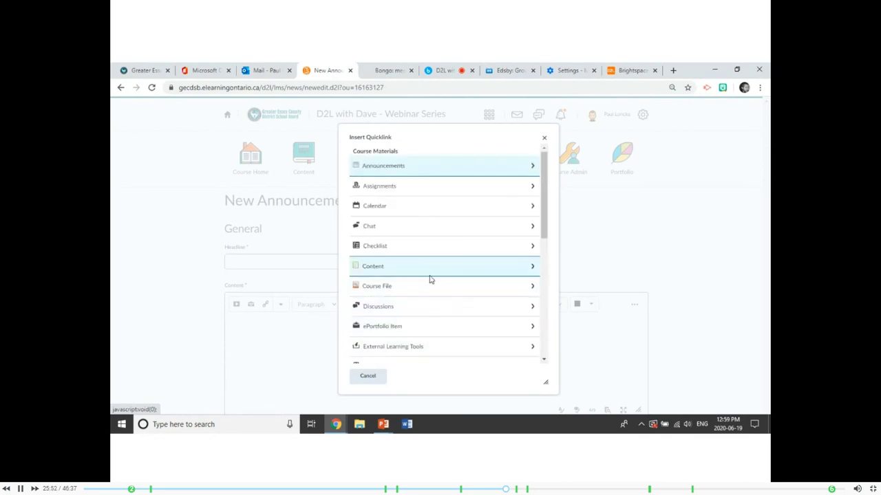
scroll(430, 277, down, 5)
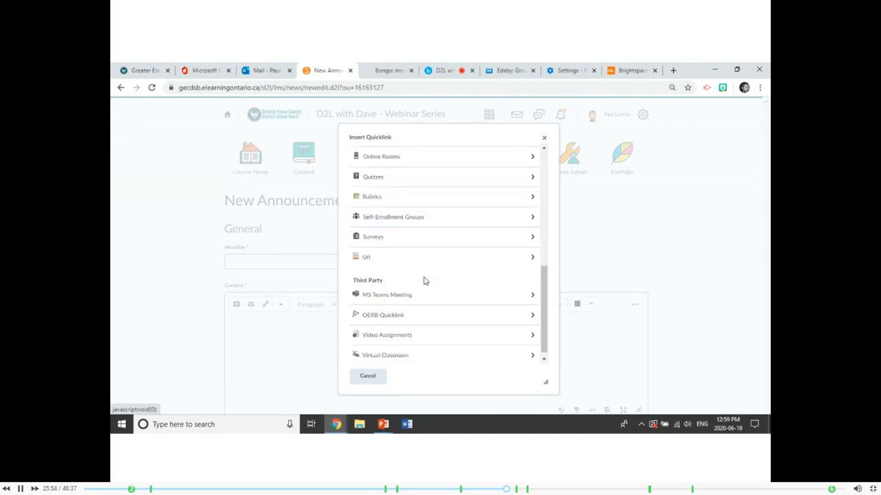
scroll(424, 280, up, 2)
scroll(424, 280, up, 3)
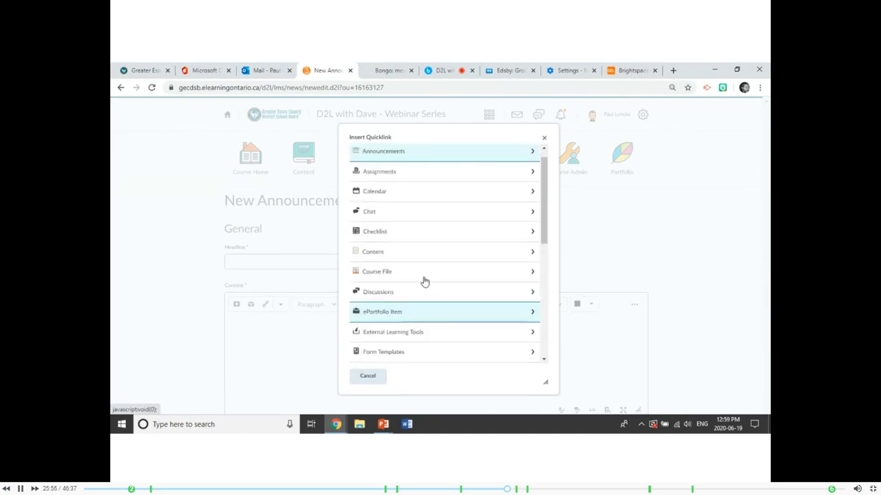
click(365, 379)
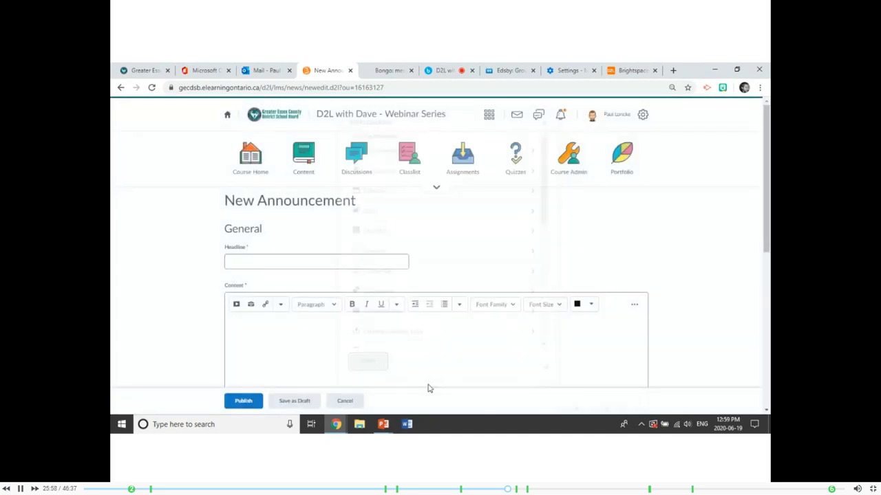
click(428, 72)
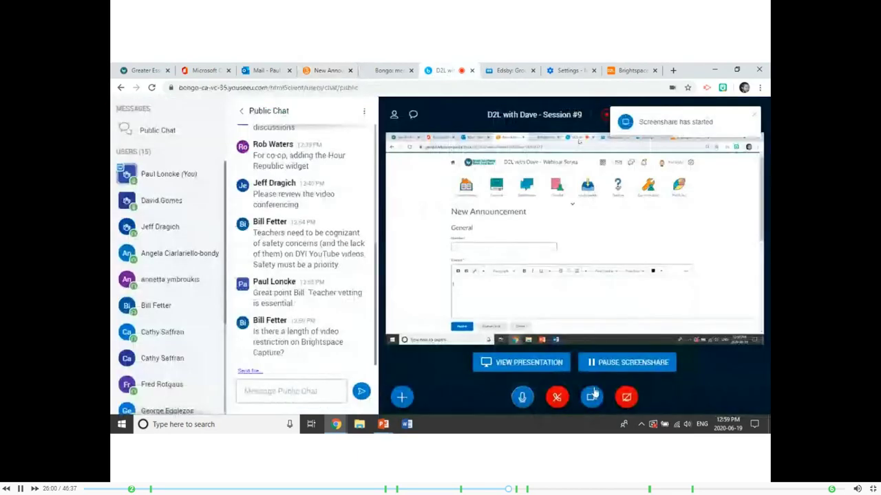
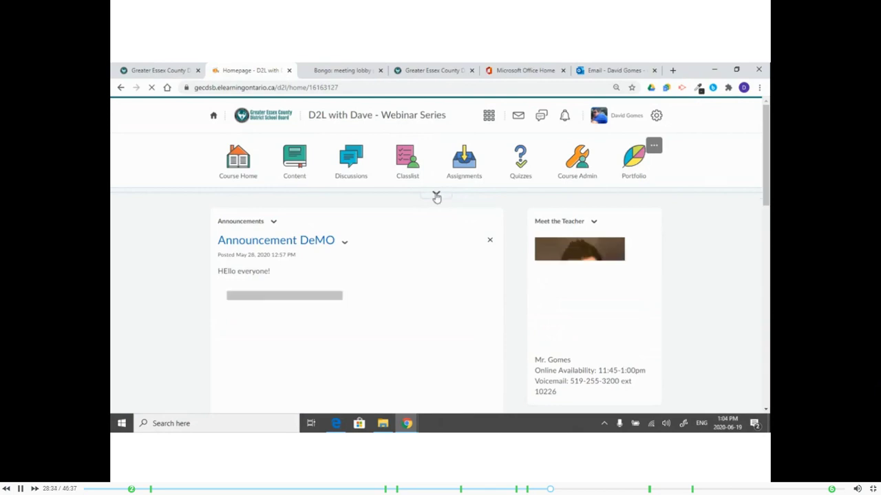
Step: Expand the course navigation bar, open Virtual Classroom and look over its active and recorded meetings
click(436, 197)
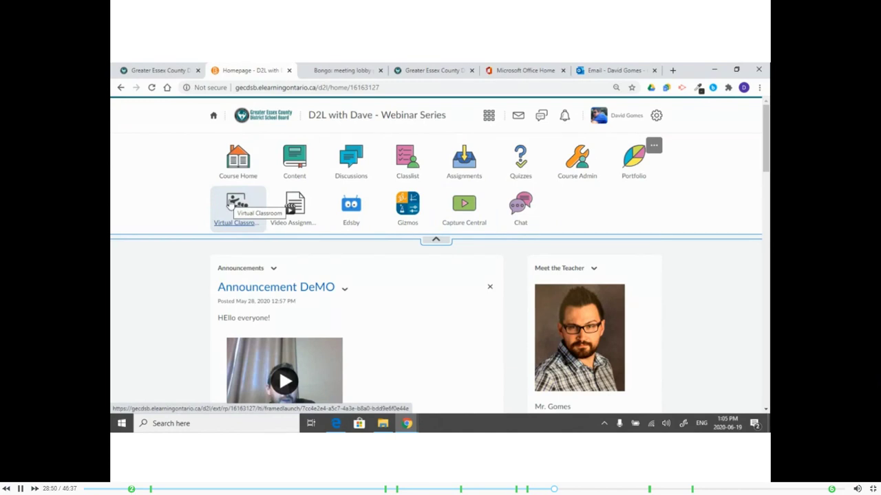
click(231, 200)
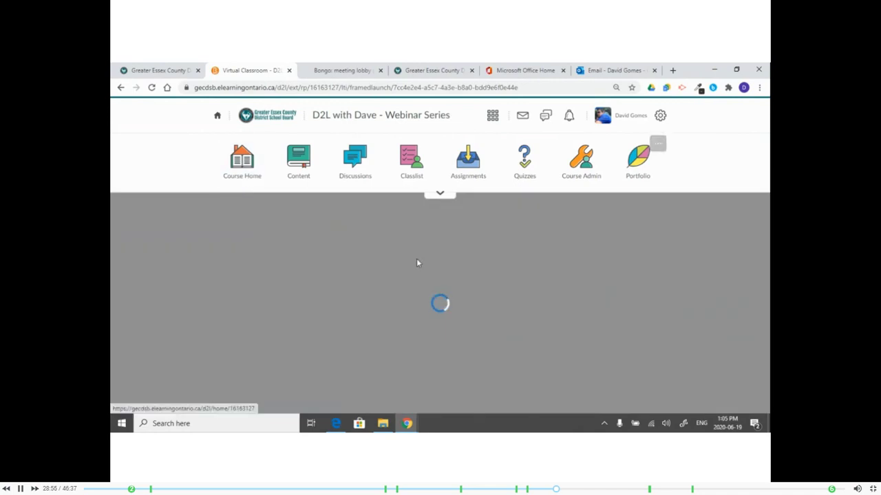
scroll(560, 275, down, 5)
scroll(561, 277, up, 5)
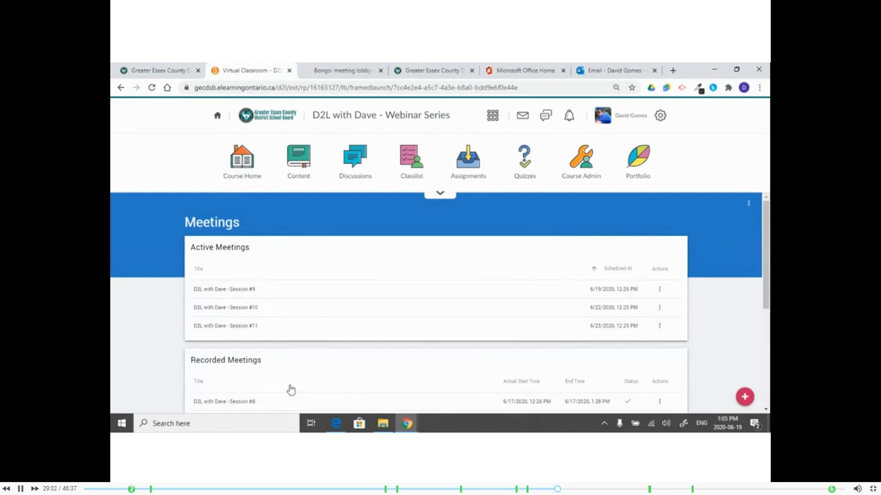
Step: Start scheduling a meeting titled "Sample meeting" with the meeting date 6/25/2020
click(745, 398)
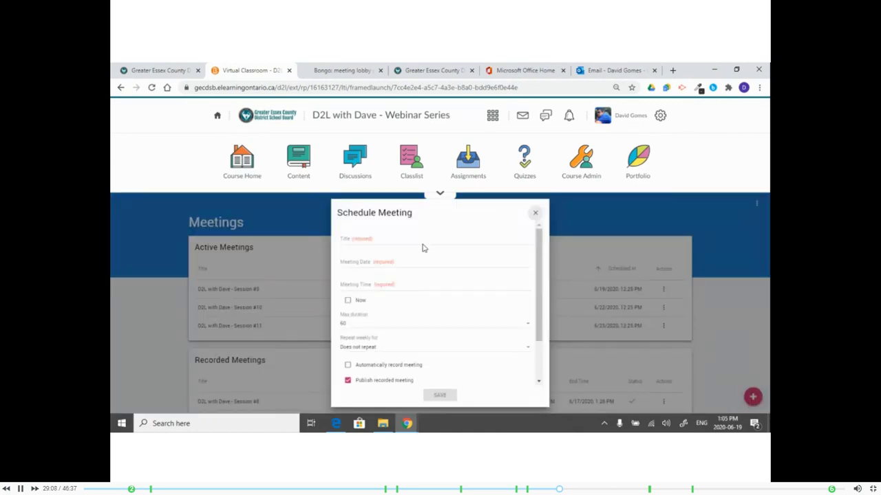
click(419, 238)
click(422, 256)
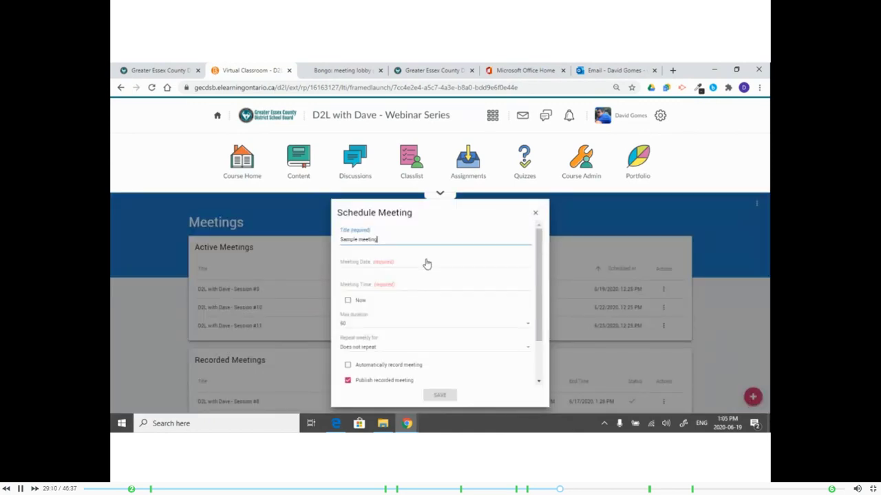
click(366, 267)
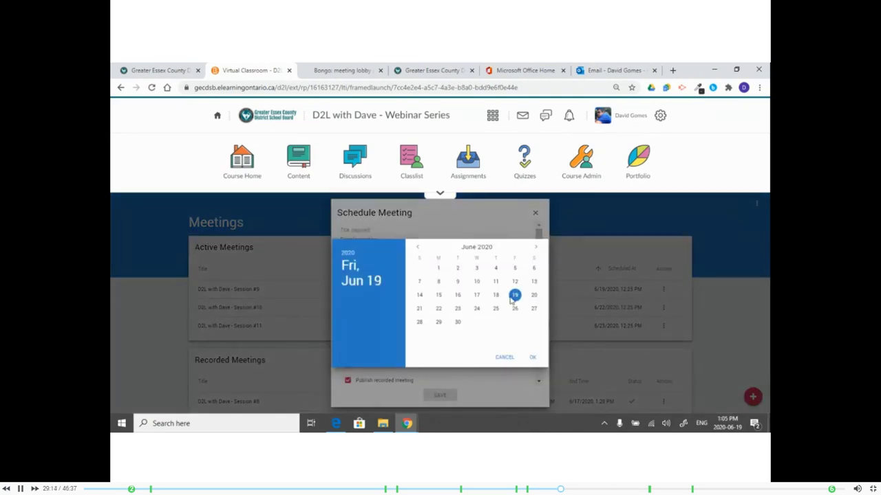
click(494, 310)
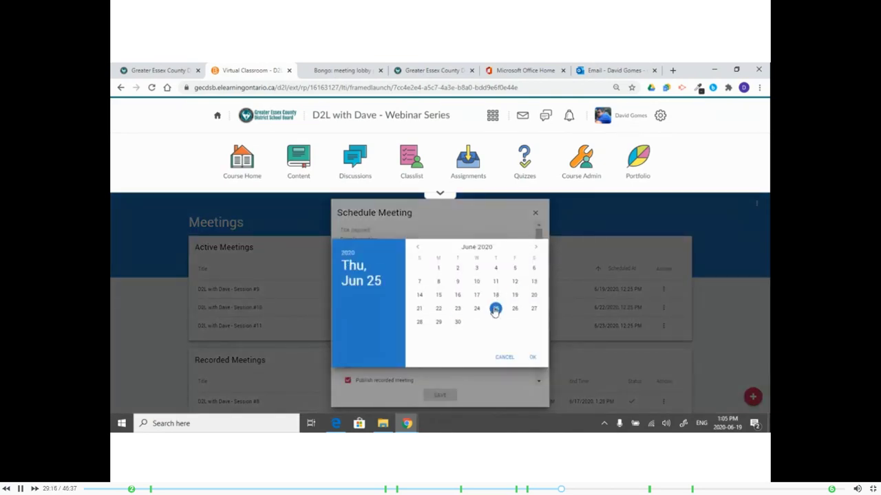
click(534, 359)
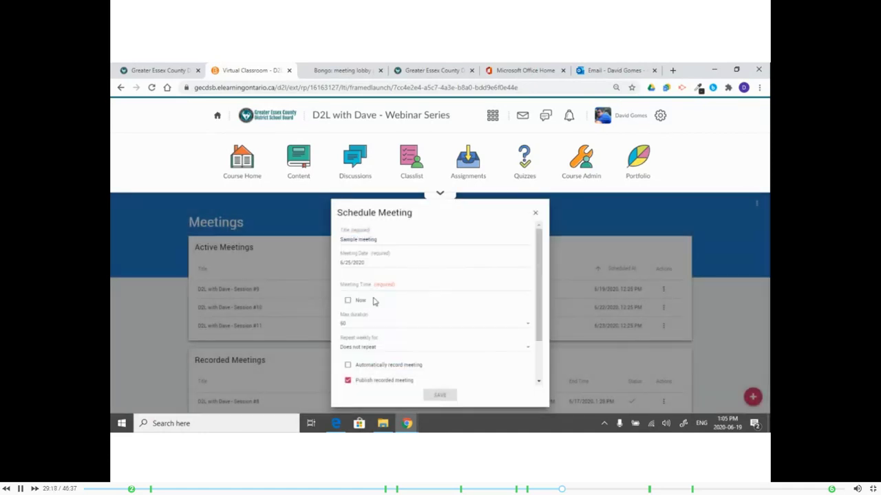
Step: Set the sample meeting's time to 10:30 AM and its maximum duration to 30
click(370, 295)
drag(474, 281, 478, 336)
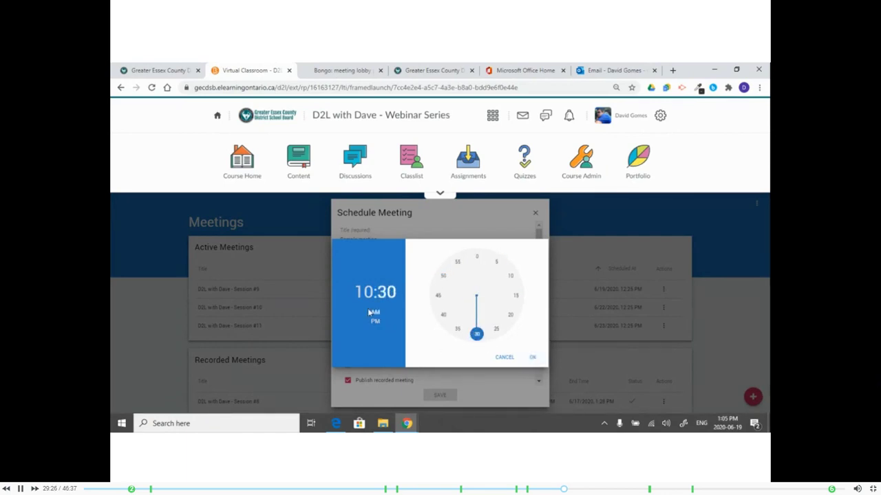
click(532, 358)
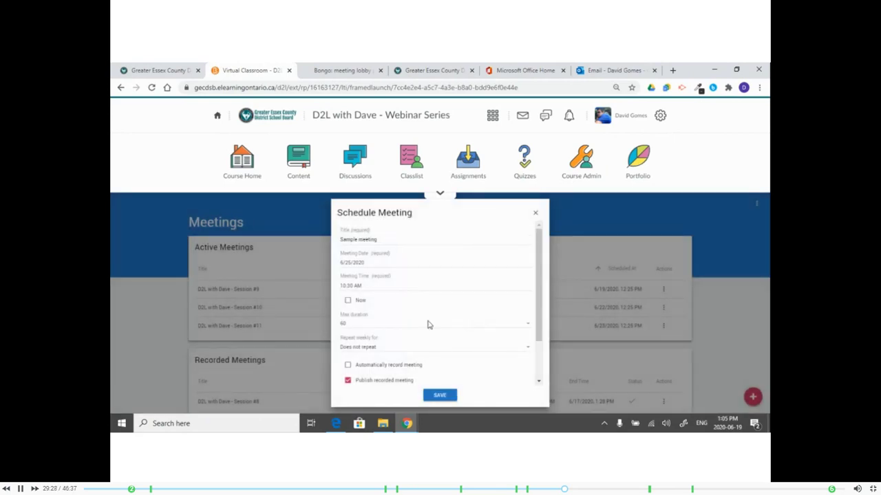
mouse_move(348, 327)
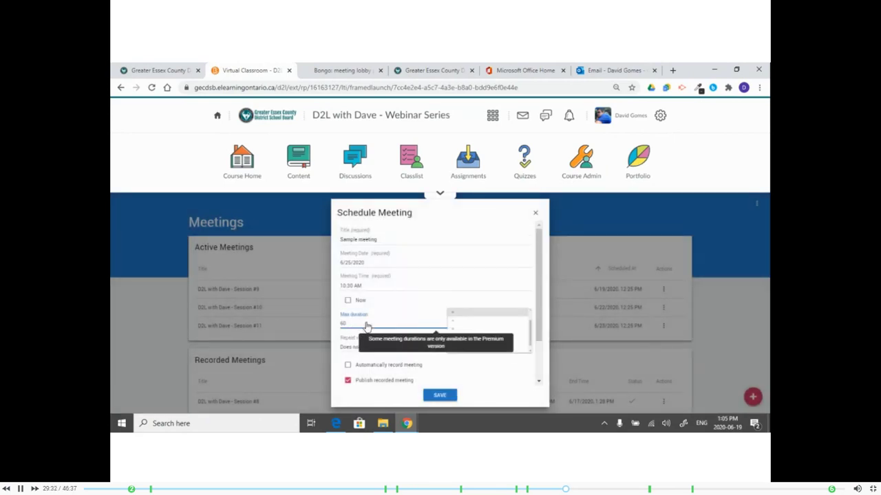
click(365, 326)
scroll(354, 357, up, 2)
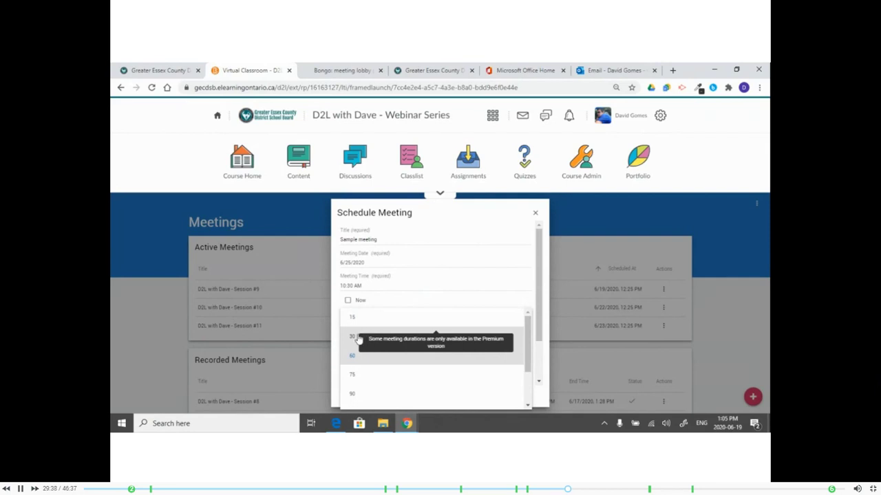
click(355, 337)
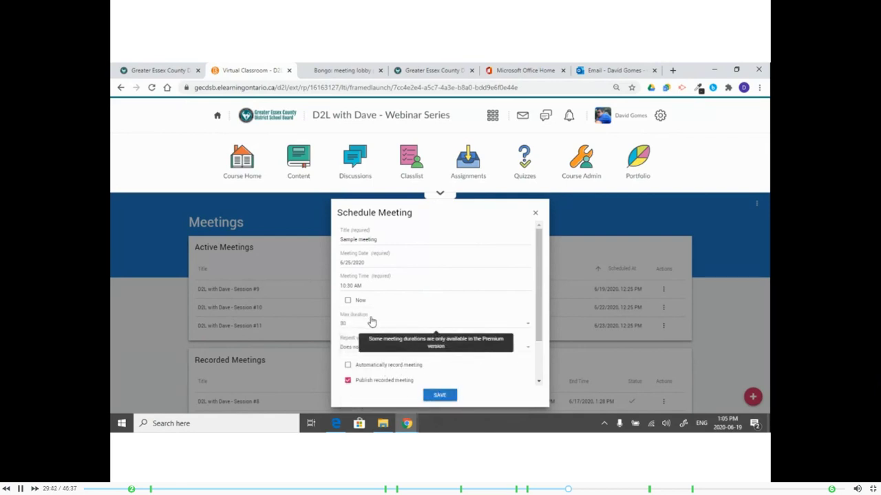
Step: Review the meeting's recording and participant options, switching Invite entire class off and on and Allow external participants on and off
scroll(545, 353, down, 2)
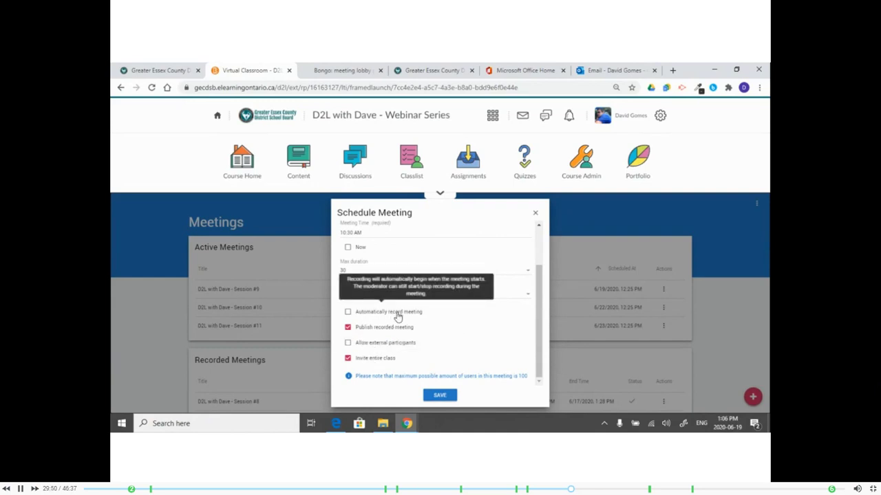
key(ctrl+0)
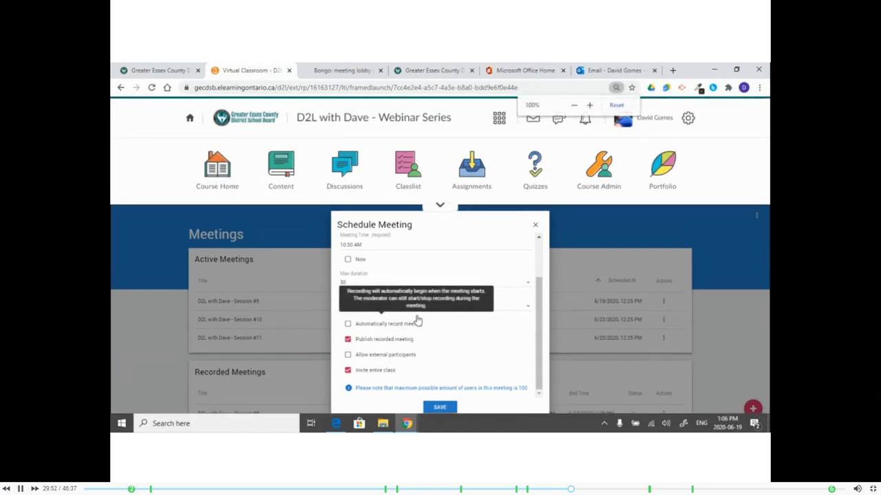
scroll(462, 317, down, 1)
scroll(461, 316, down, 1)
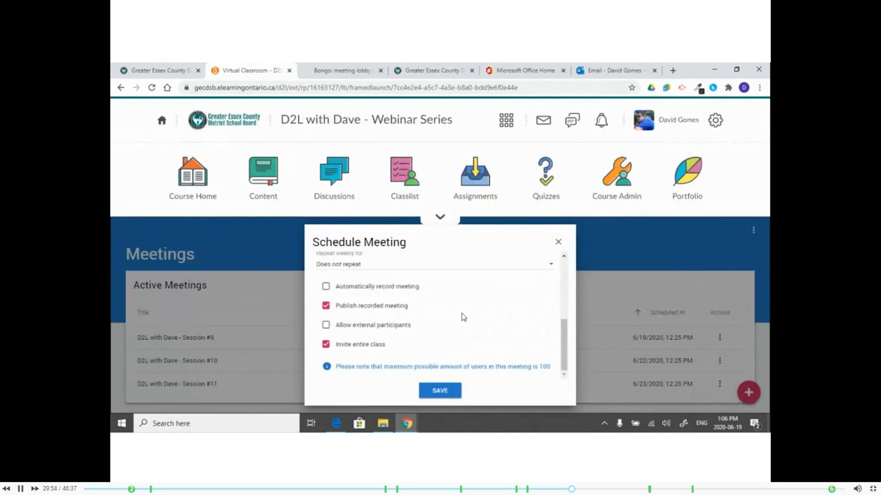
mouse_move(330, 289)
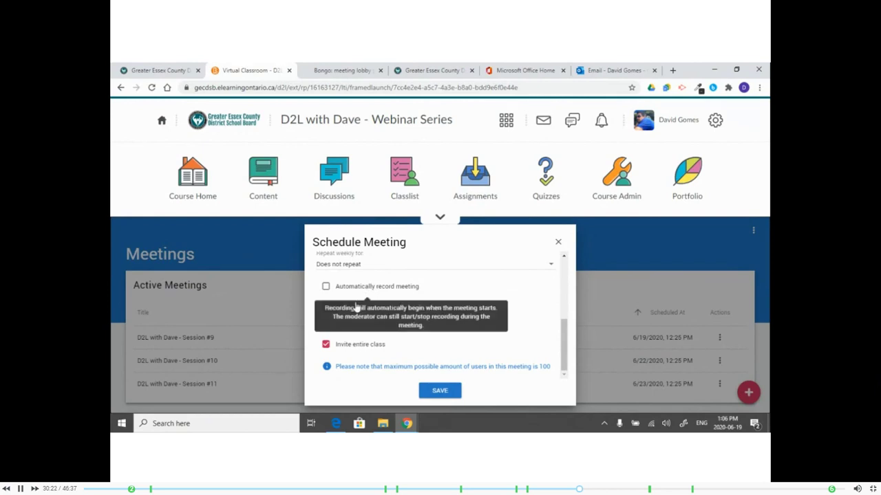
mouse_move(338, 313)
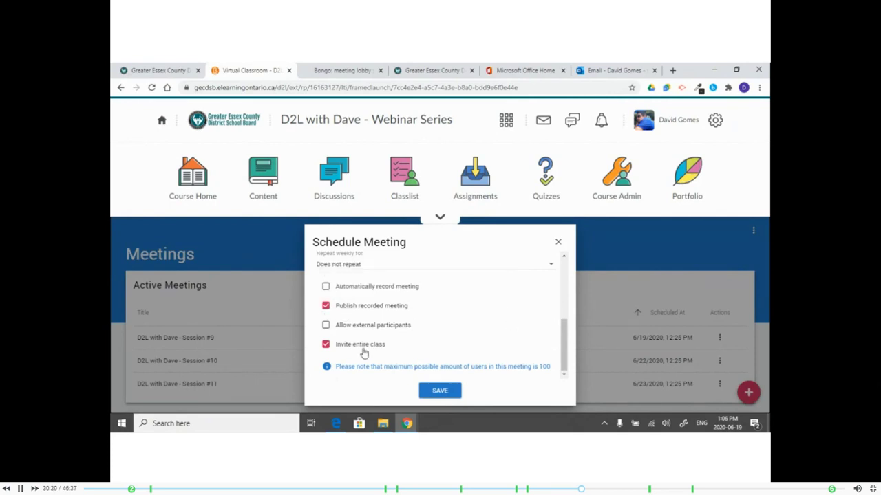
click(326, 346)
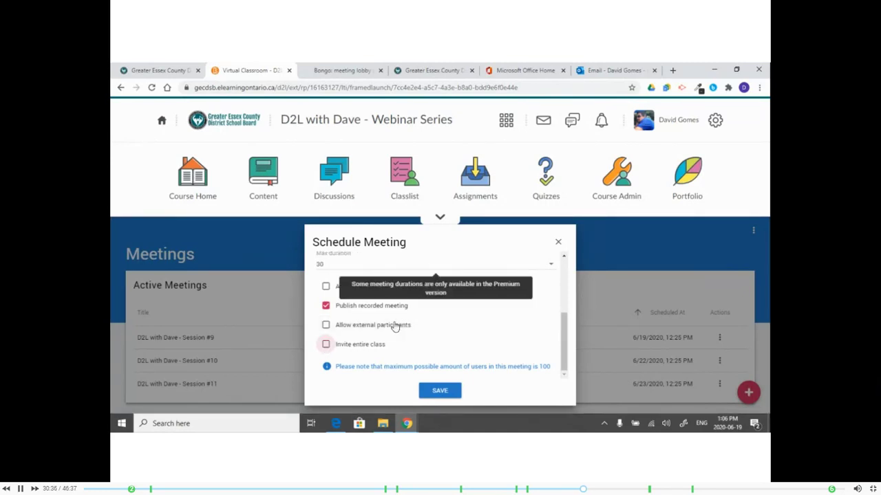
click(327, 345)
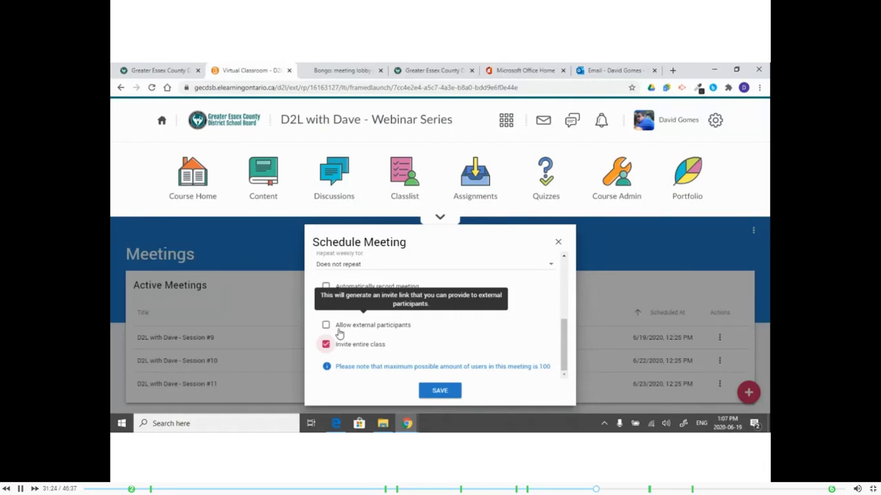
click(337, 328)
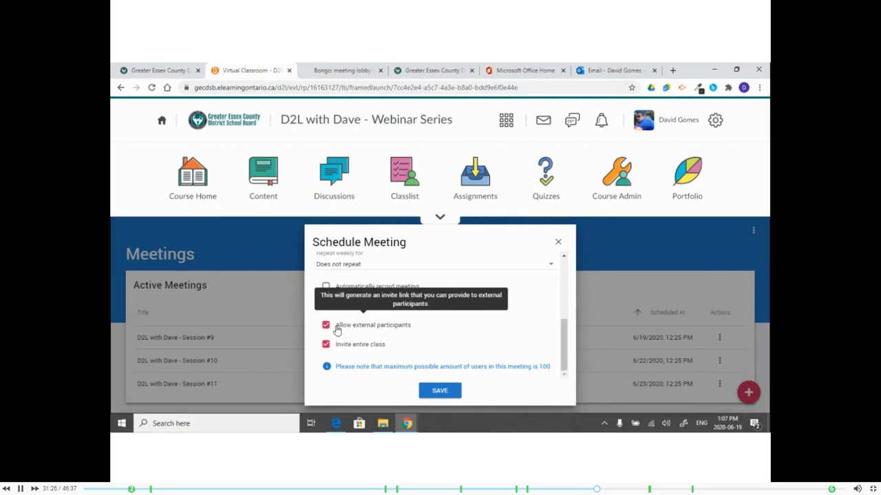
click(327, 329)
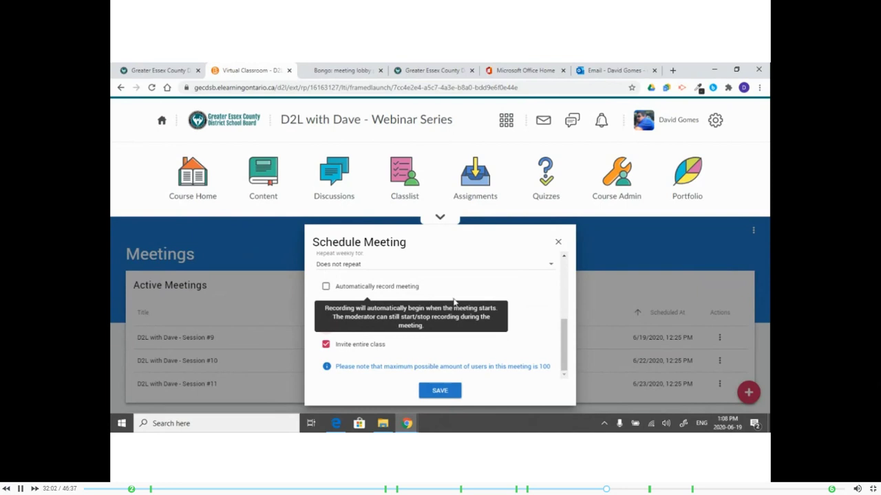
Step: Highlight the note on the maximum number of users, save the meeting and check the Active Meetings list
triple_click(554, 365)
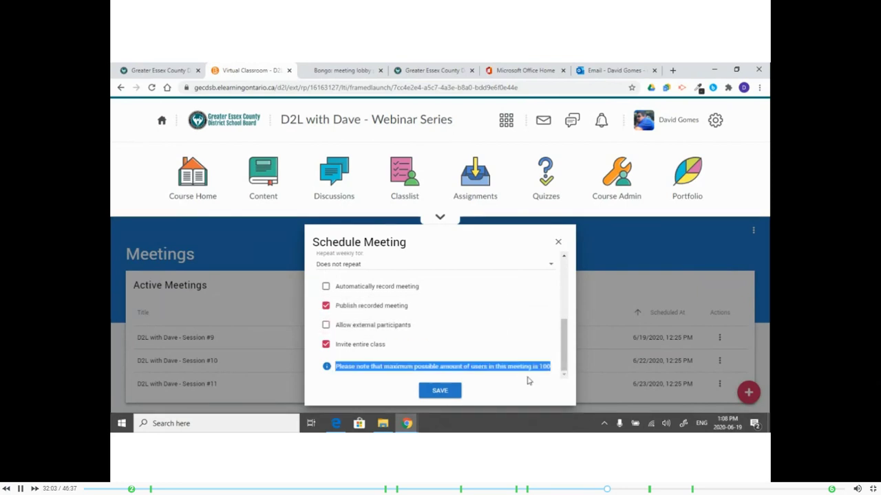
click(439, 393)
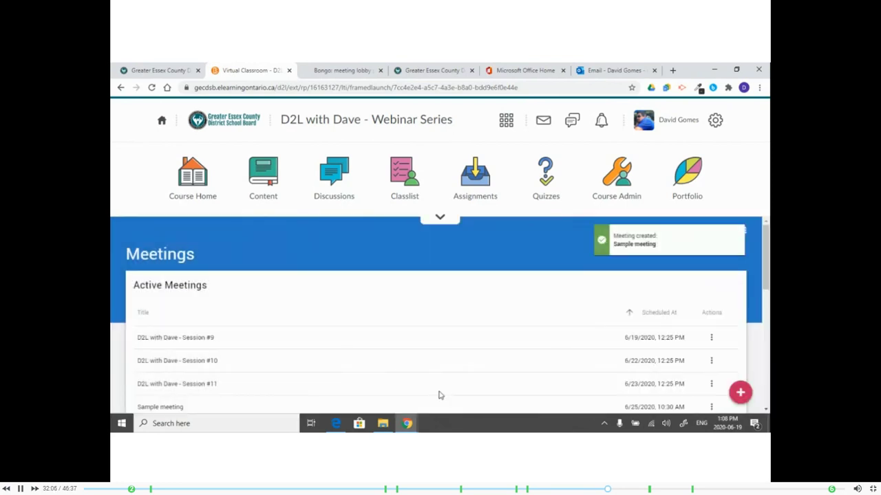
scroll(539, 307, down, 1)
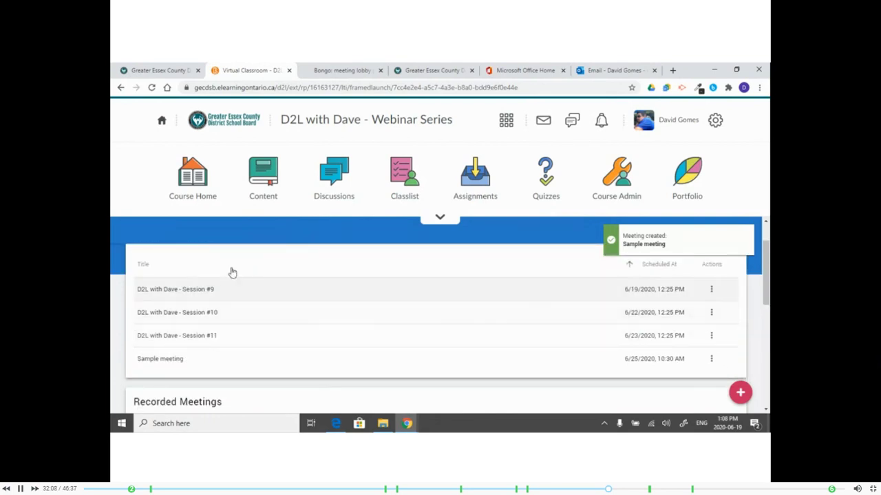
scroll(200, 303, up, 1)
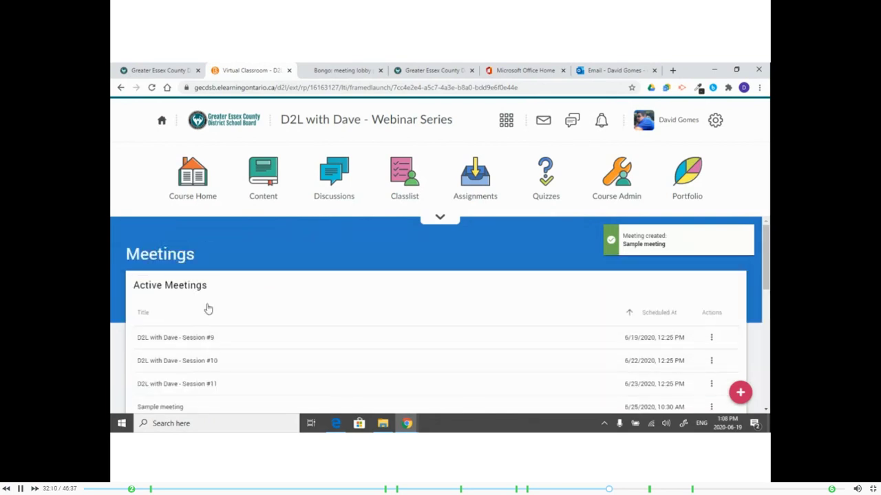
Step: Launch Session #9 from the active meetings, enter its meeting room and join with the microphone, confirming the echo test
scroll(193, 353, down, 1)
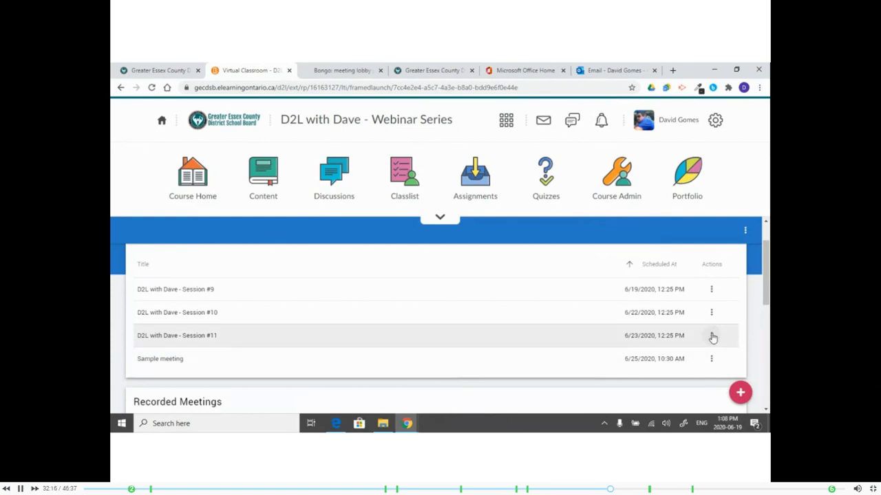
click(711, 290)
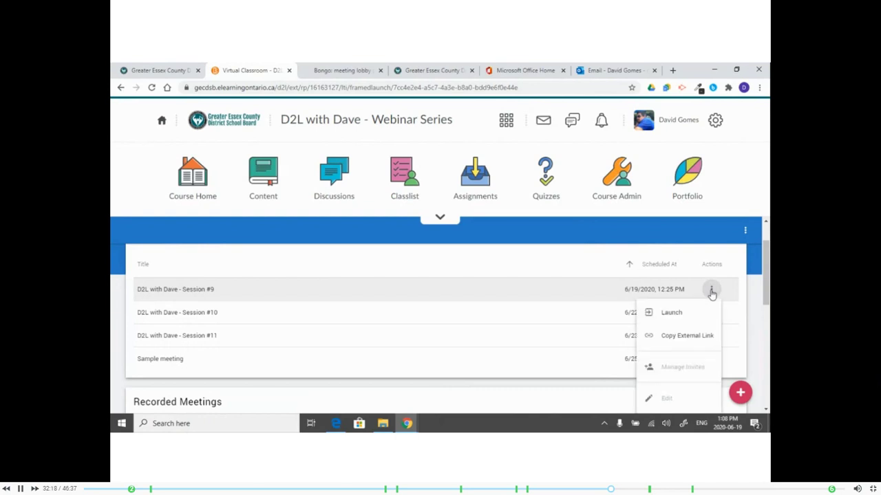
click(689, 315)
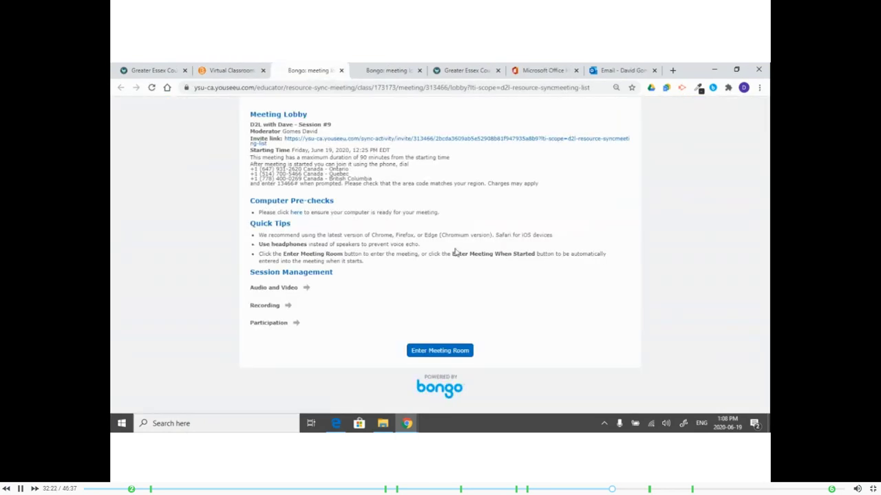
click(444, 352)
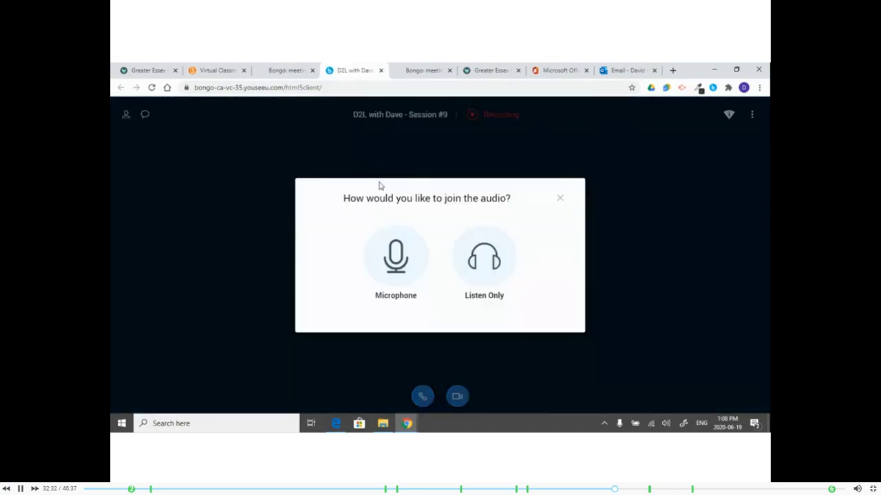
click(405, 248)
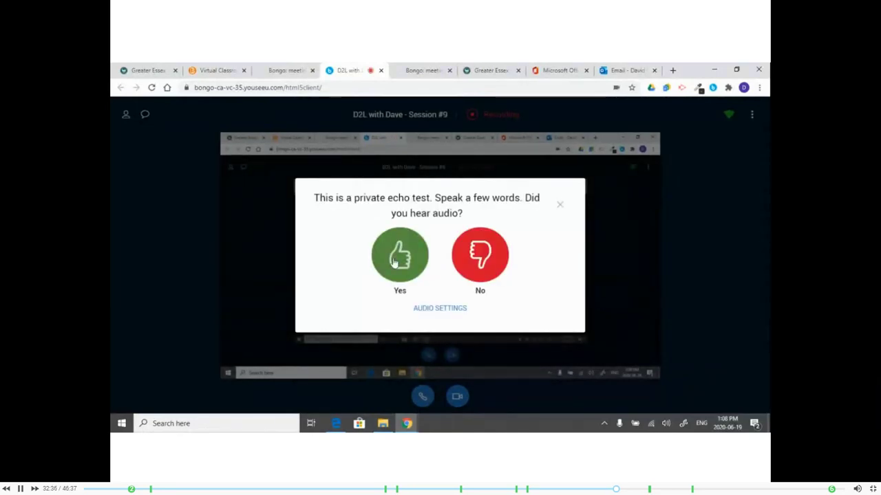
click(395, 261)
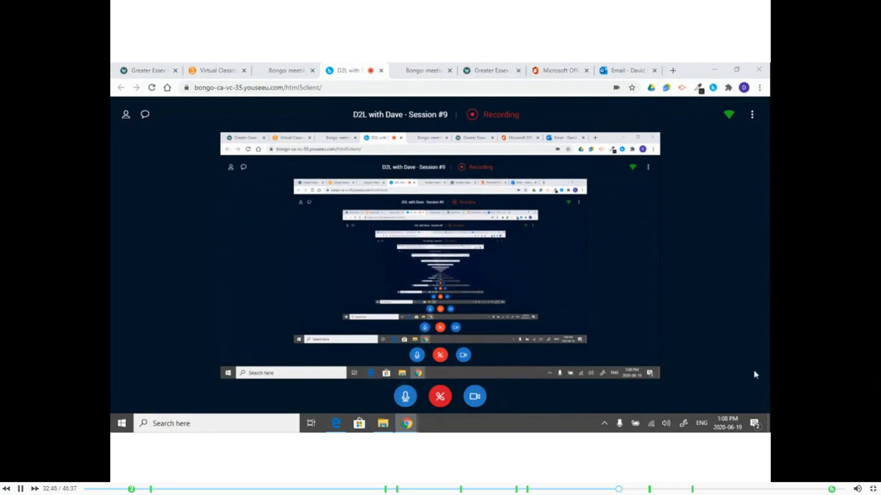
Step: Close the Session #9 meeting room and both Bongo meeting lobby pages, and return to the Virtual Classroom page
click(382, 72)
click(382, 72)
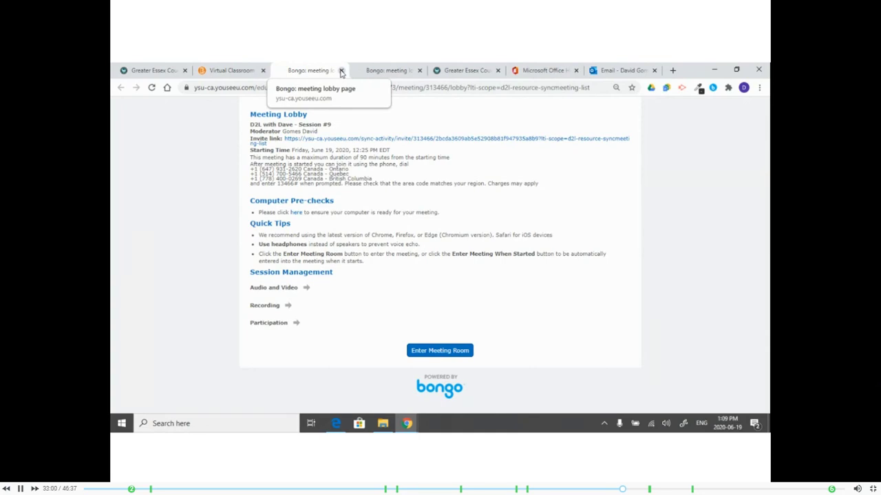
click(342, 71)
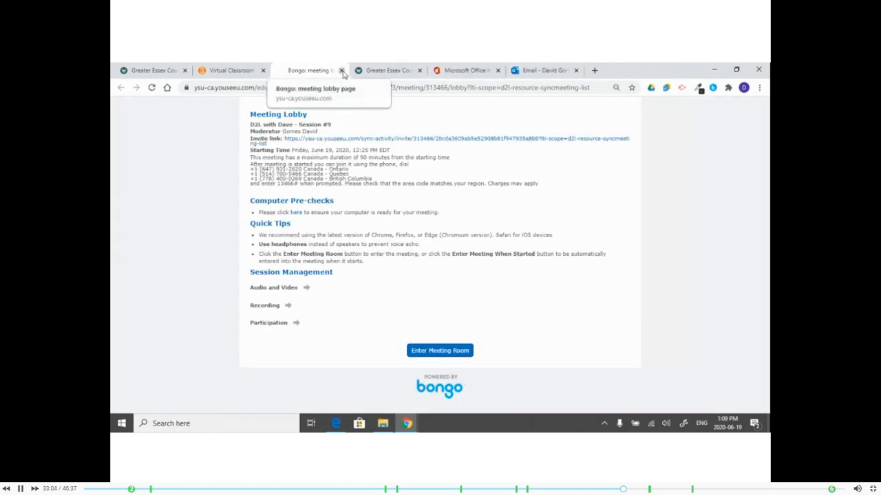
click(342, 71)
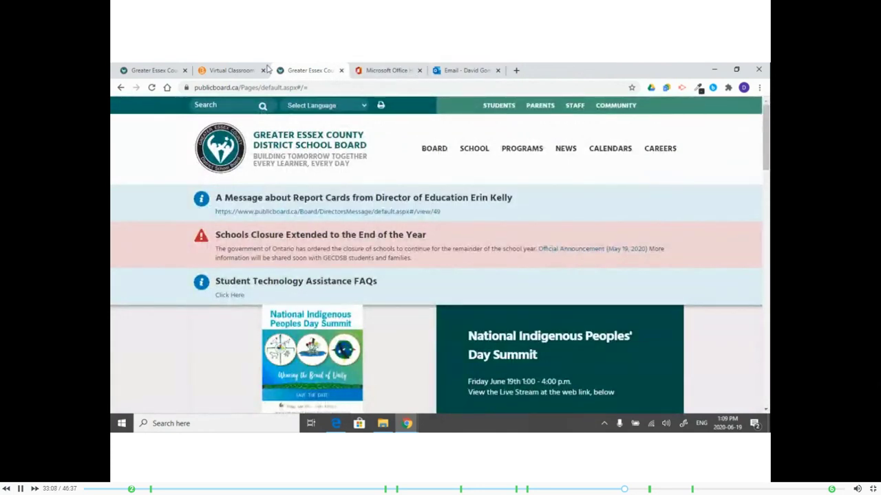
click(241, 71)
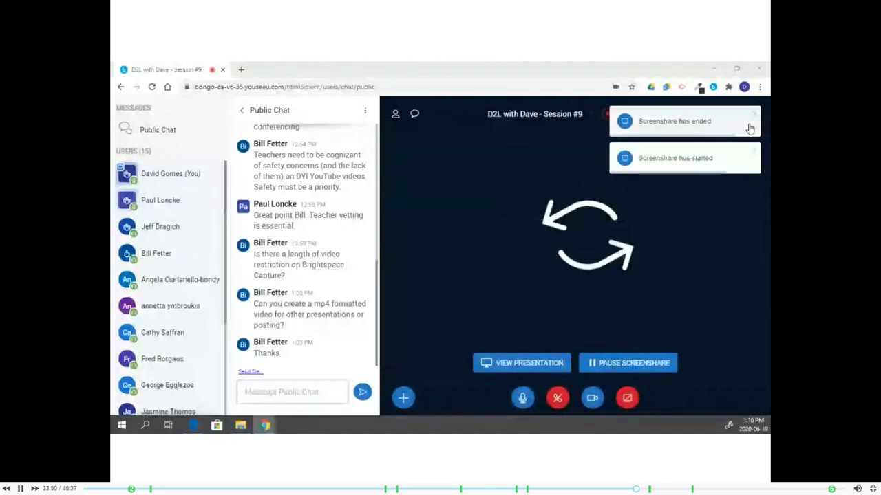
Step: Dismiss the live session's screenshare notifications, look at its End meeting and Leave options, and stop the screenshare
click(754, 120)
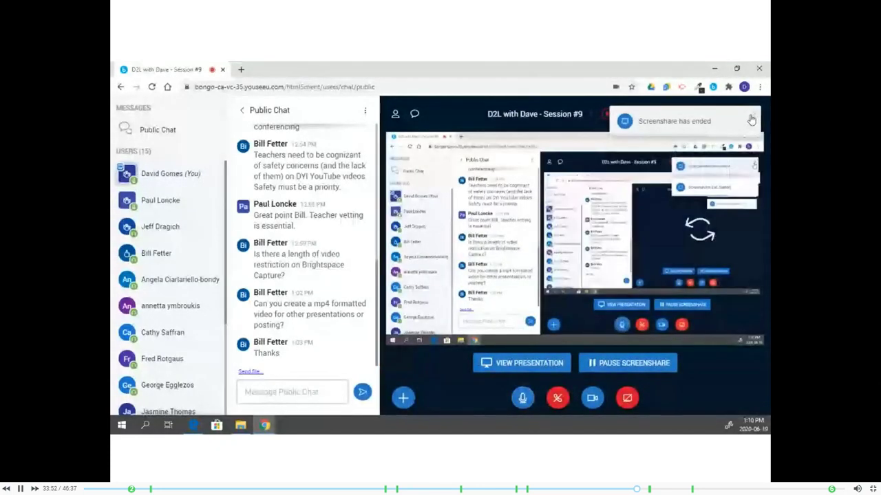
click(754, 119)
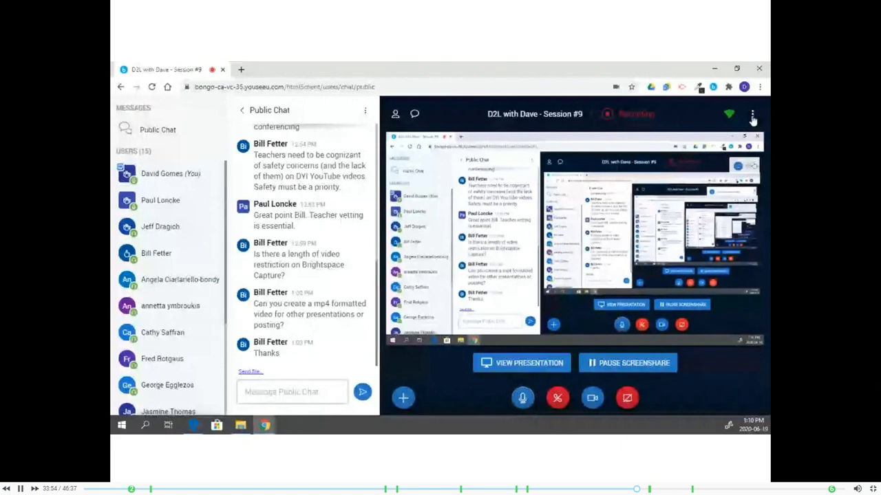
click(752, 117)
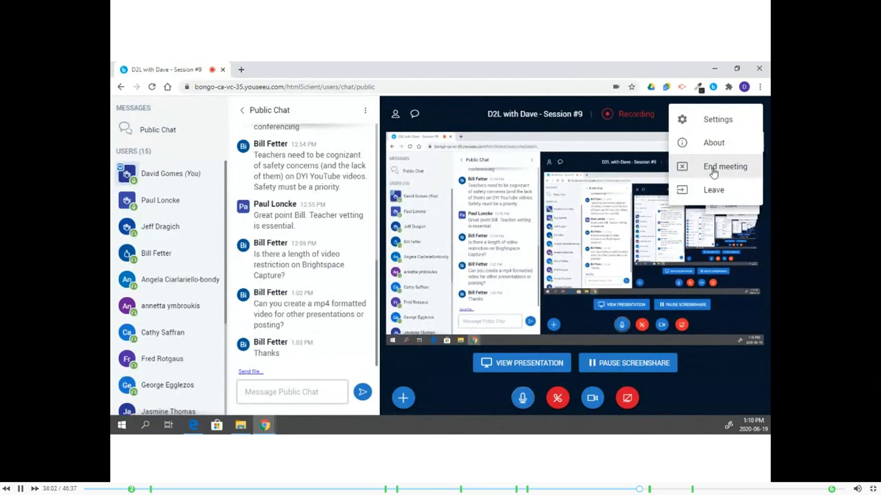
click(627, 402)
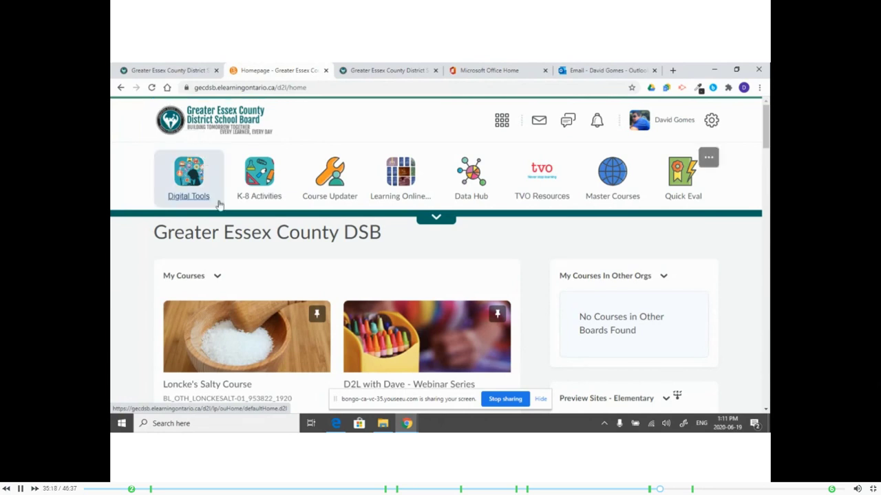
Step: Hide the screen-sharing notice on the board's homepage, look over the Digital Tools collection and close it
click(539, 399)
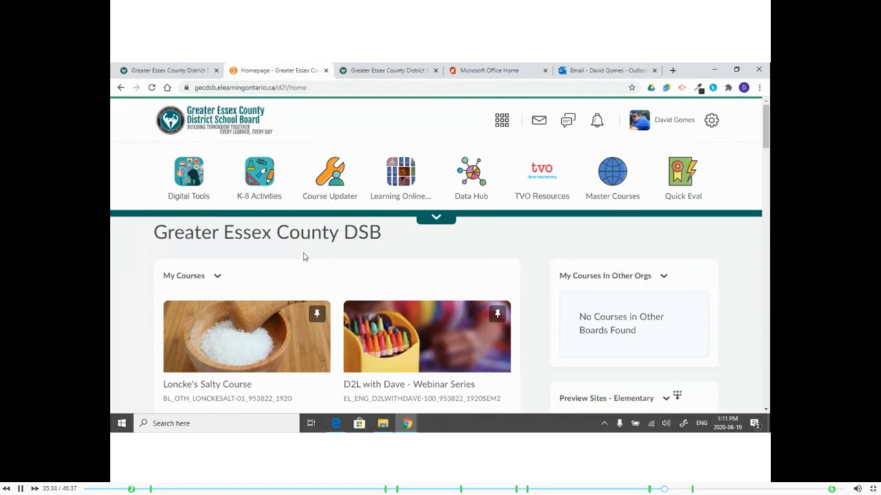
click(193, 181)
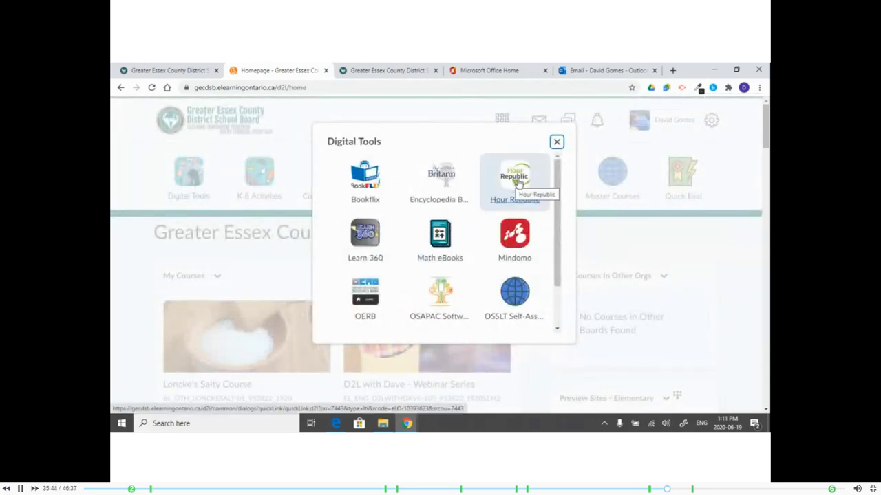
click(556, 143)
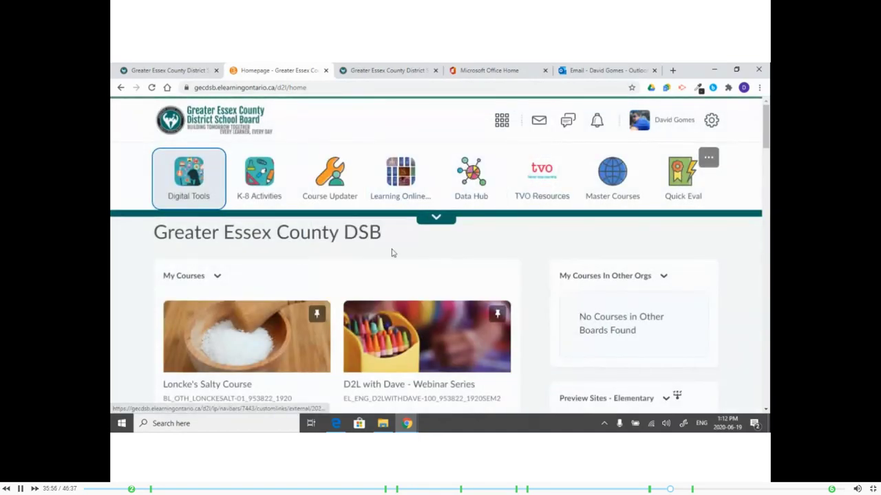
Step: Open the D2L with Dave - Webinar Series course and bring up its navbar's links for editing
click(413, 357)
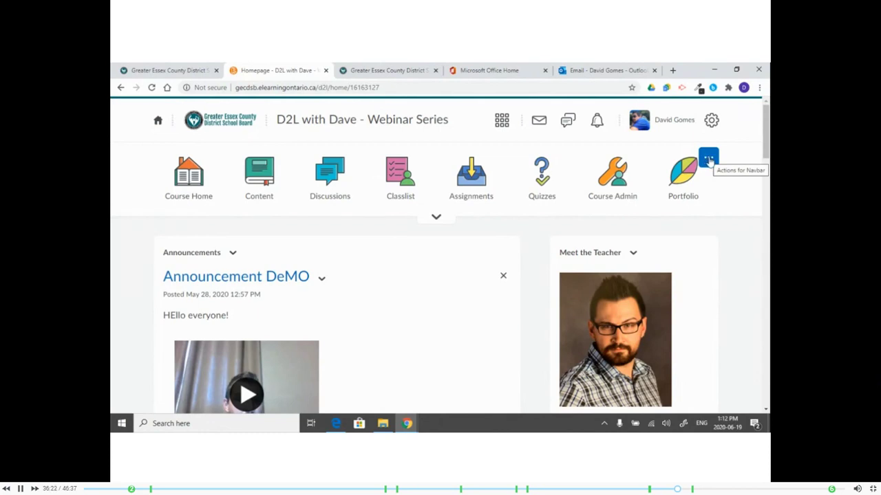
click(709, 160)
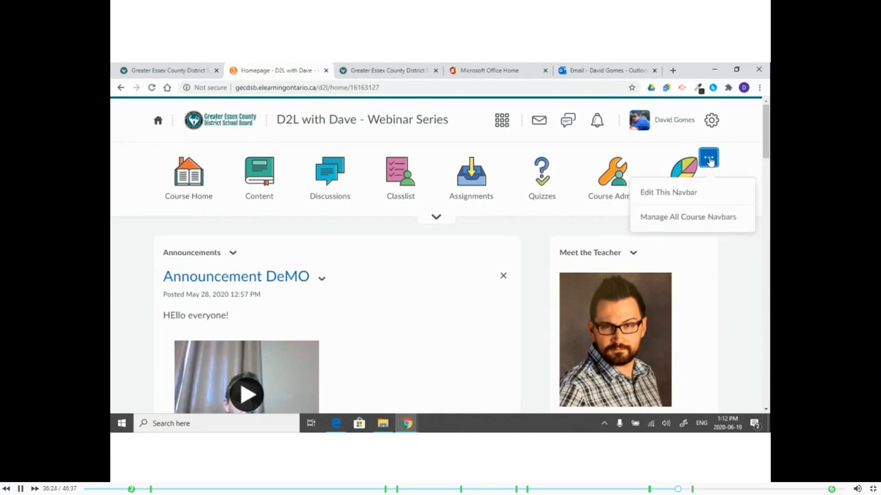
click(679, 194)
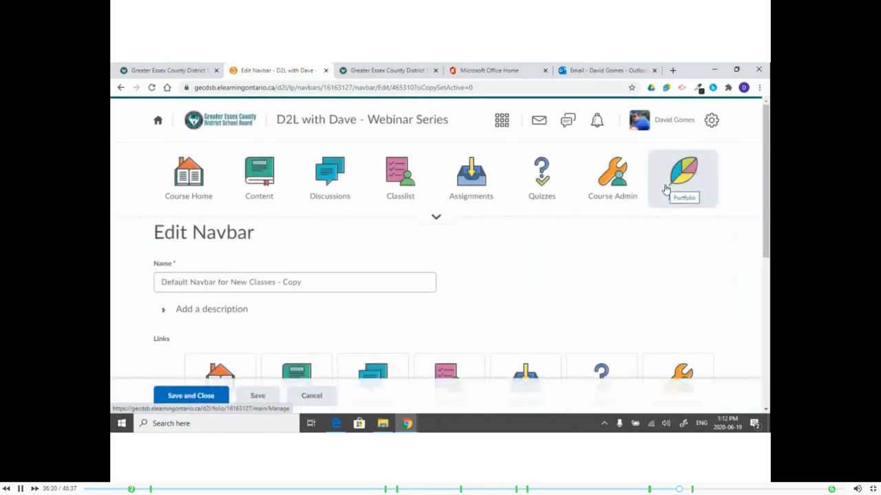
scroll(368, 279, down, 3)
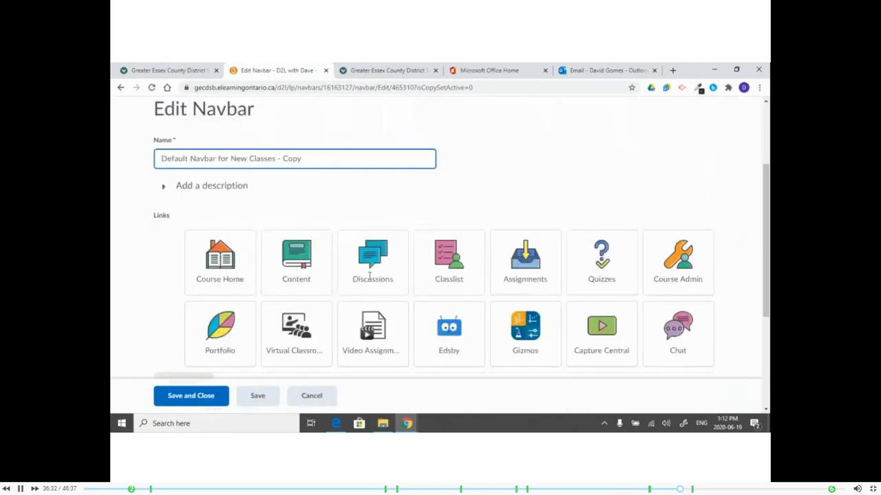
scroll(368, 279, down, 1)
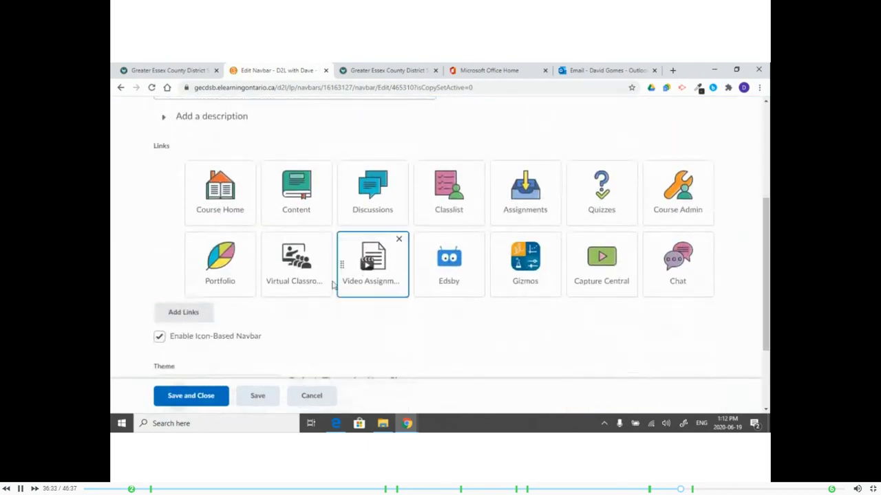
Step: Find the Hour Republic link, add it to the course navbar, and save and close the navbar
click(194, 317)
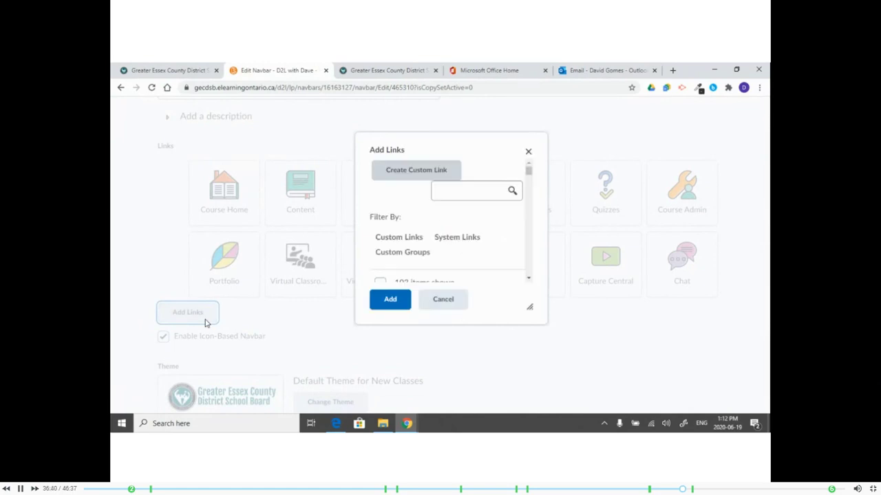
click(480, 173)
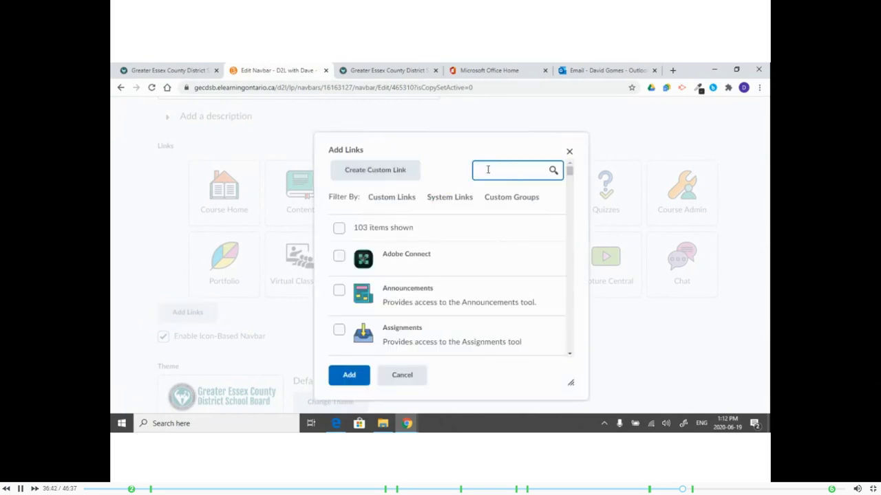
text(hour republic)
key(Return)
click(340, 256)
click(349, 374)
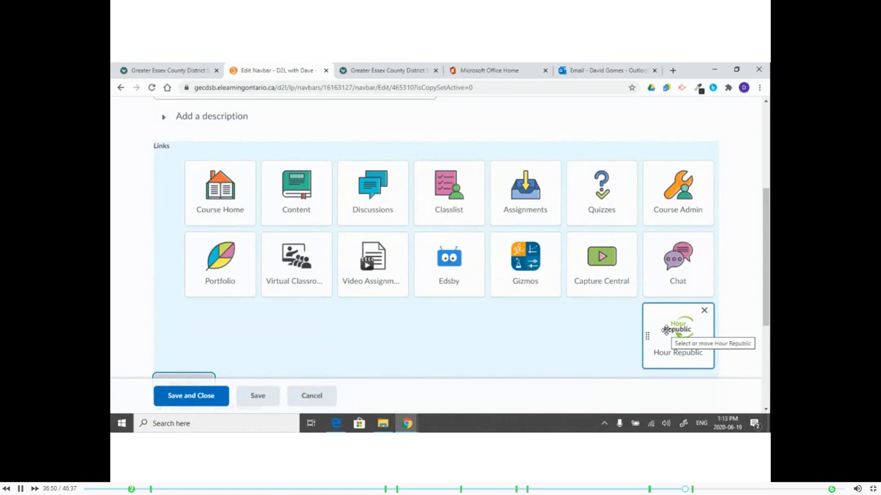
click(198, 396)
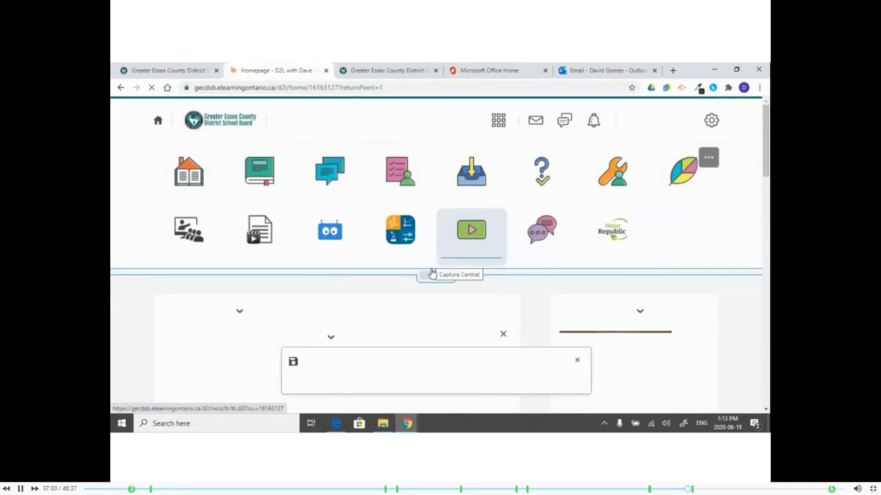
Step: Look over the second row of links in the course navbar and collapse the row
click(428, 272)
click(443, 227)
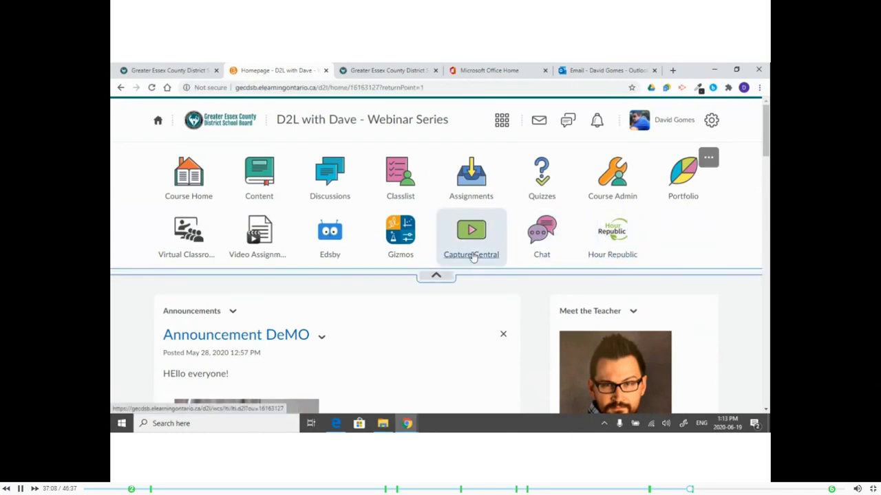
click(437, 276)
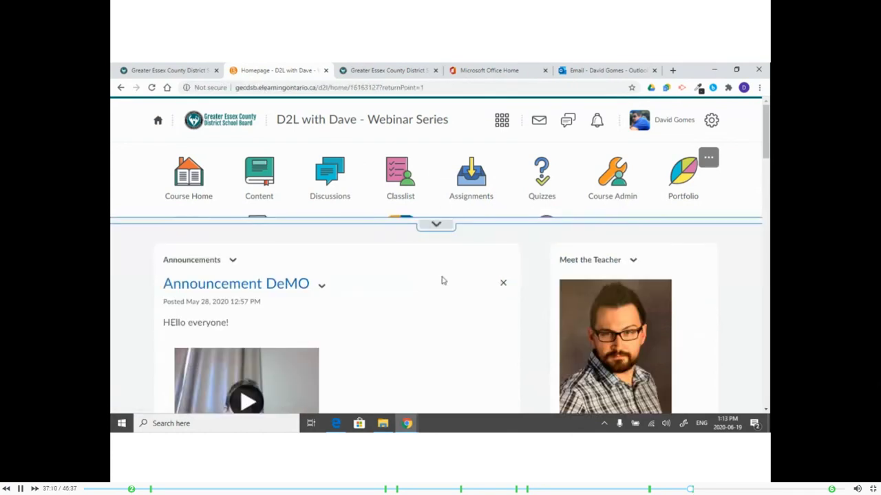